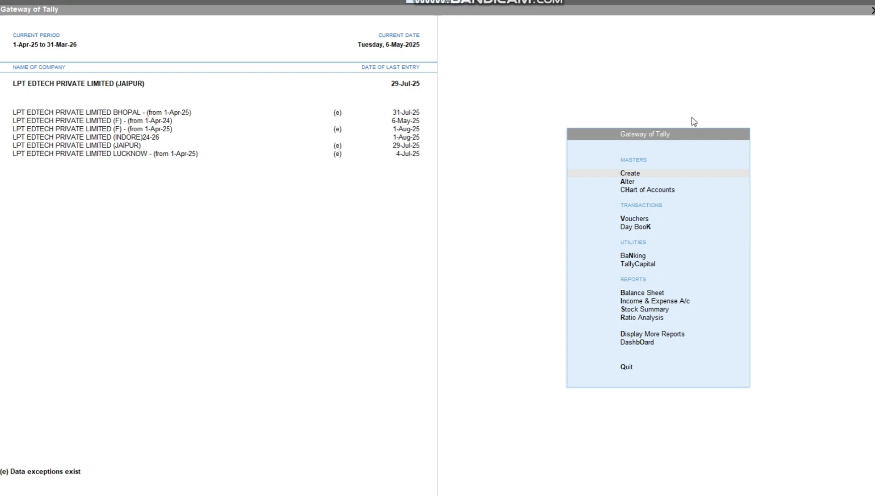
- Select the full path of the ICICI BANK statement folder in File Explorer
{"action": "left_click", "coordinate": [483, 177]}
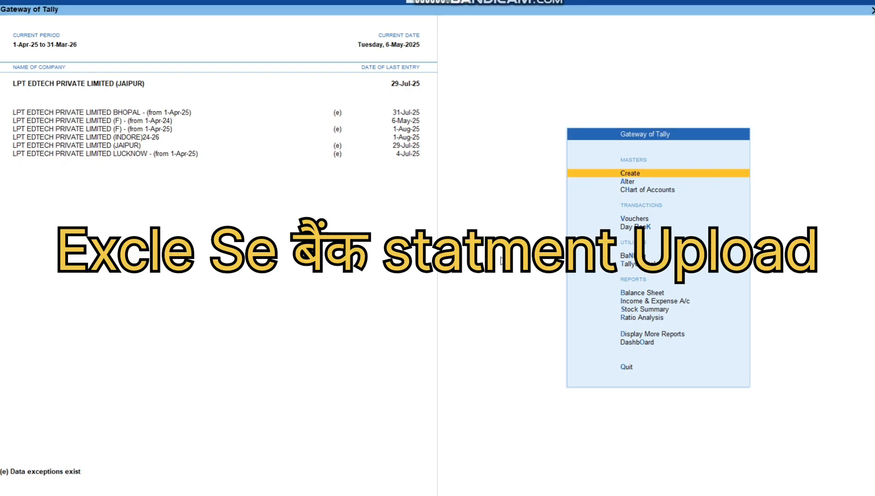
{"action": "mouse_move", "coordinate": [536, 495]}
{"action": "left_click", "coordinate": [536, 473]}
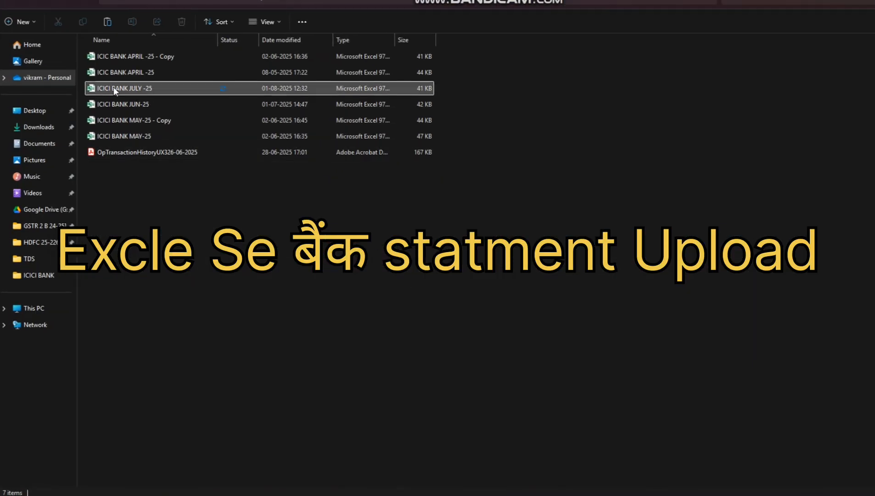
{"action": "left_click", "coordinate": [686, 2]}
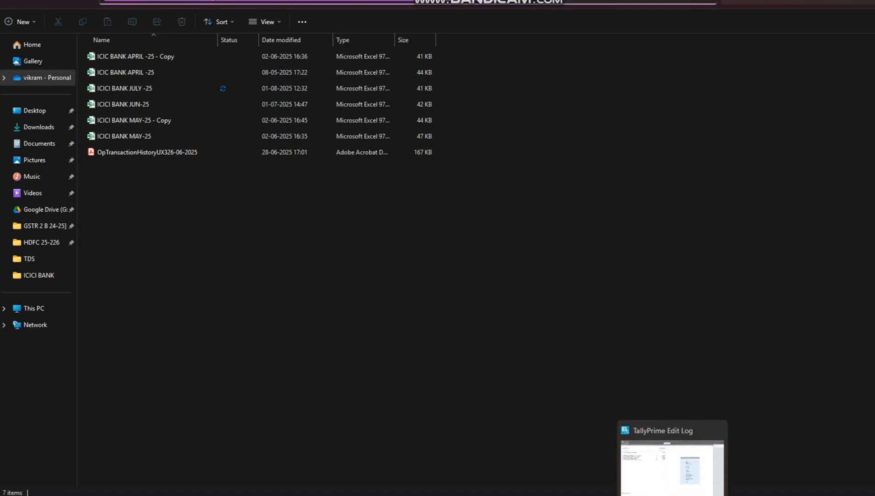
{"action": "left_click", "coordinate": [643, 427]}
- Open Bank Reconciliation for the ICICI BANK ledger and go to Import > Bank Statement
{"action": "key", "text": "Escape"}
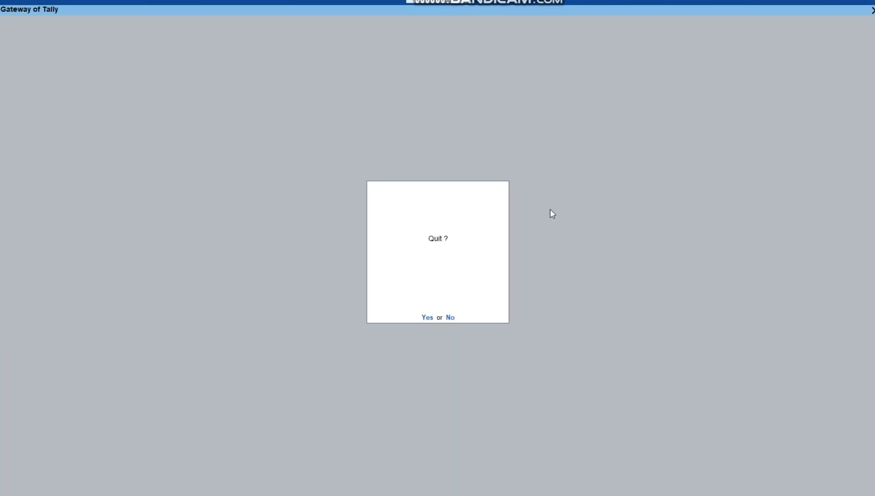
{"action": "type", "text": "ndalICI"}
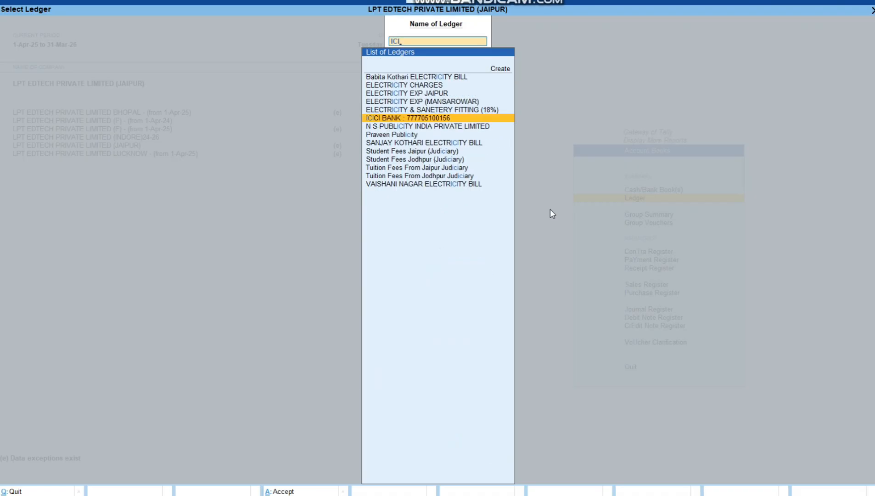
{"action": "key", "text": "Return"}
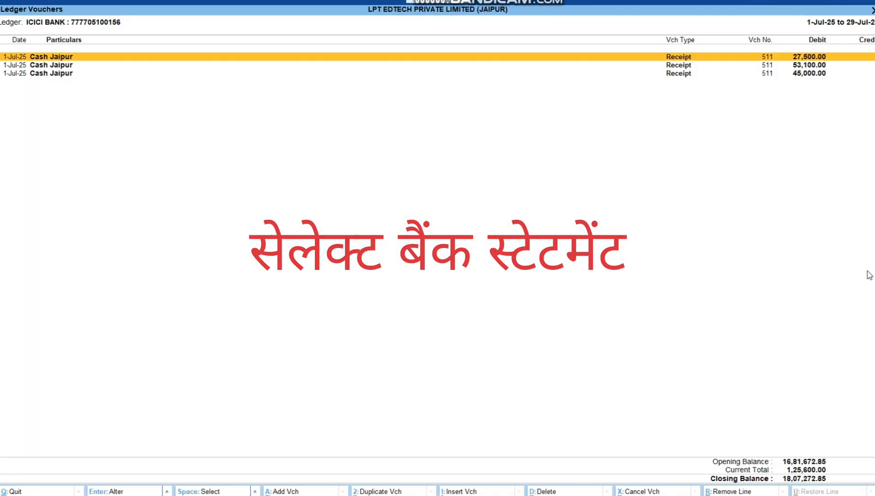
{"action": "key", "text": "F5"}
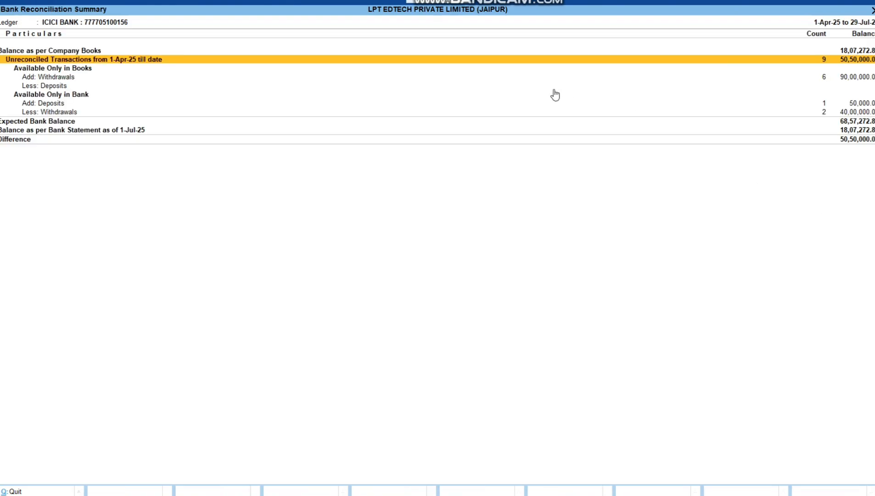
{"action": "left_click", "coordinate": [549, 2]}
{"action": "key", "text": "Down"}
{"action": "key", "text": "Down"}
{"action": "key", "text": "Down"}
{"action": "key", "text": "Down"}
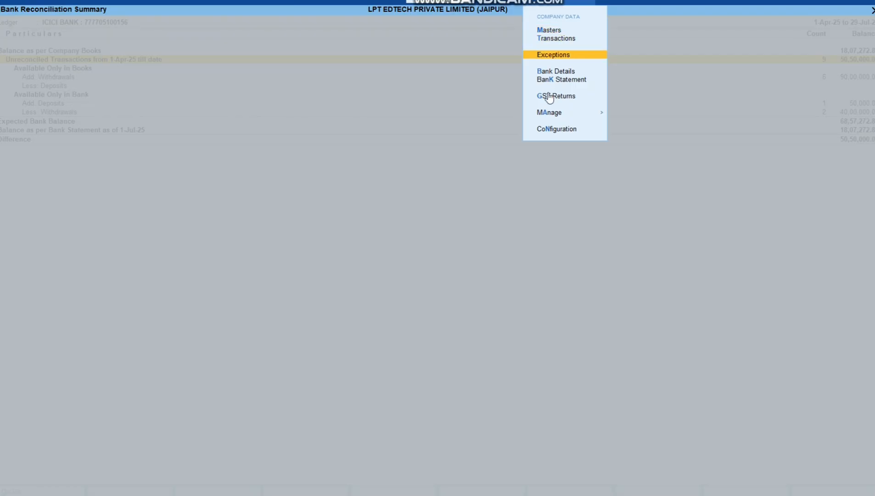
- Import ICICI BANK JUN-25.xls from the statement folder as a Supported file type, then dismiss the error
{"action": "key", "text": "Return"}
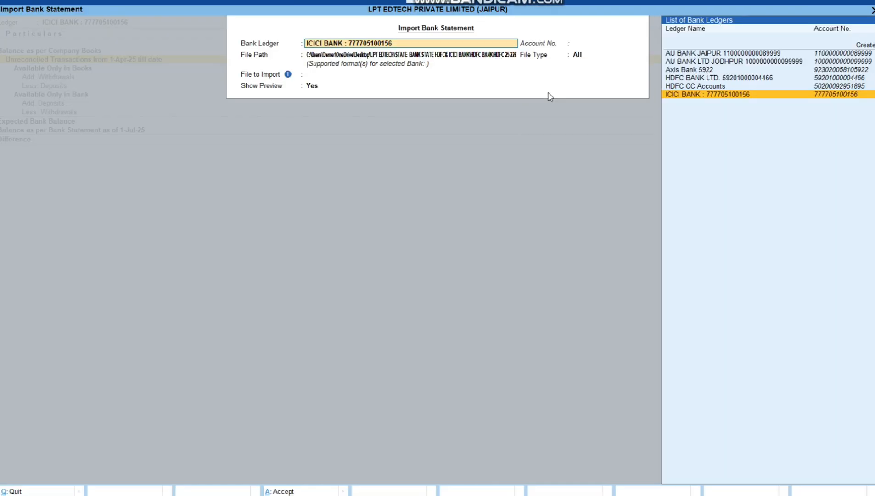
{"action": "key", "text": "Return"}
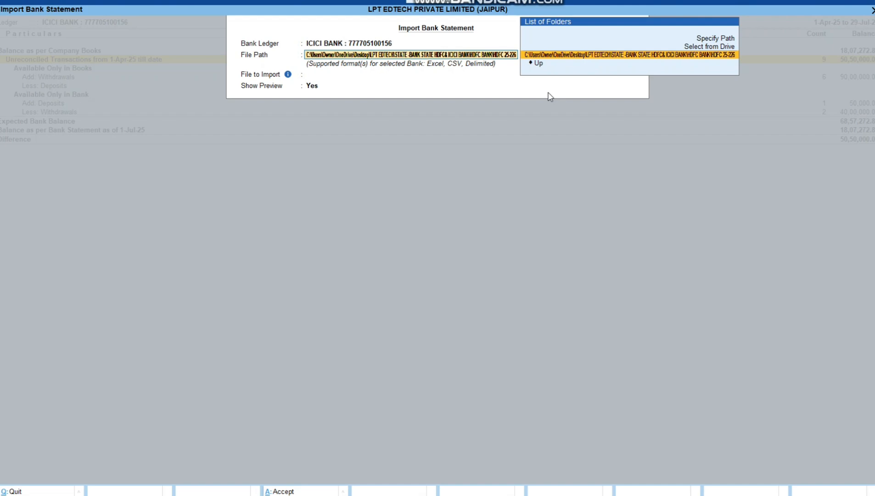
{"action": "key", "text": "Up"}
{"action": "key", "text": "Down"}
{"action": "key", "text": "Return"}
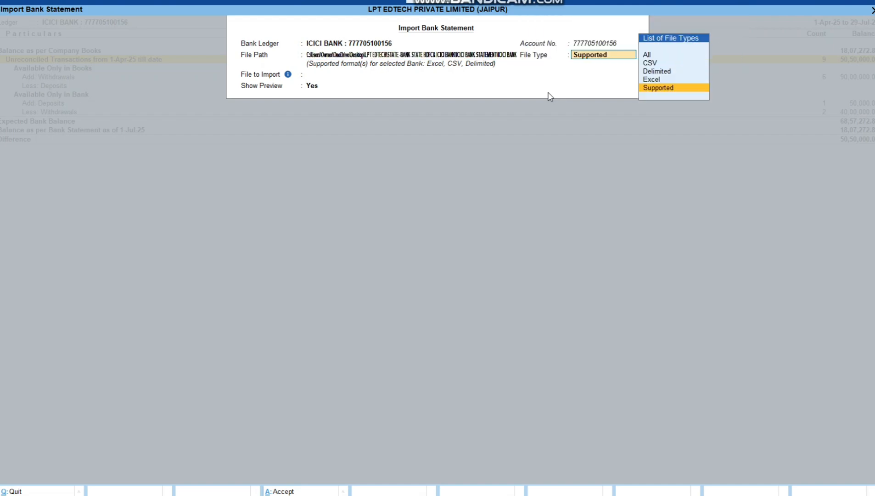
{"action": "key", "text": "Return"}
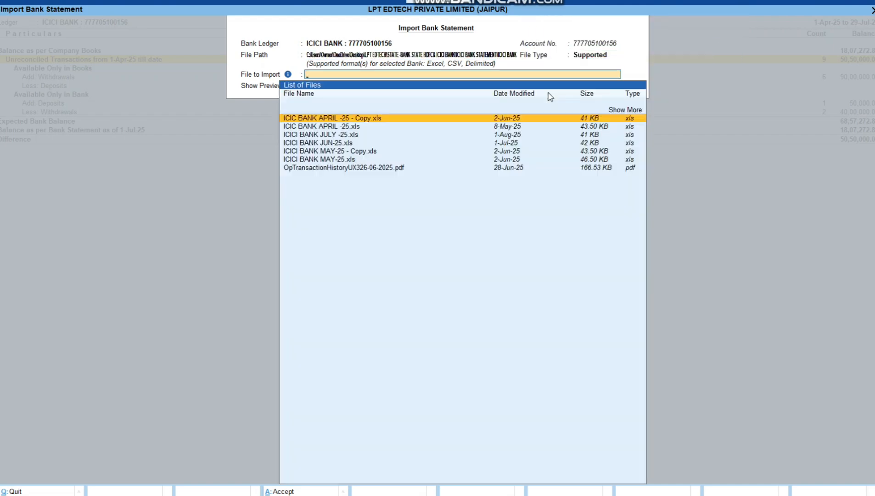
{"action": "key", "text": "Down"}
{"action": "key", "text": "Down"}
{"action": "key", "text": "Down"}
{"action": "key", "text": "Return"}
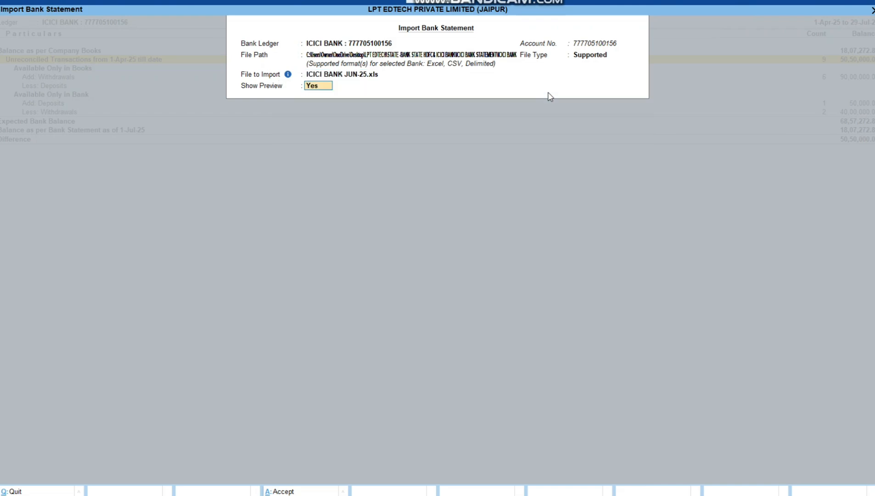
{"action": "key", "text": "Return"}
{"action": "key", "text": "Return"}
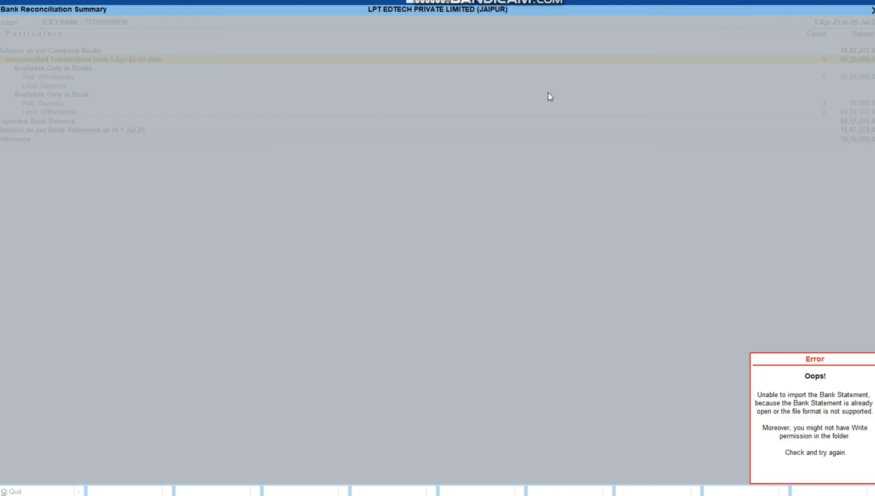
{"action": "key", "text": "Escape"}
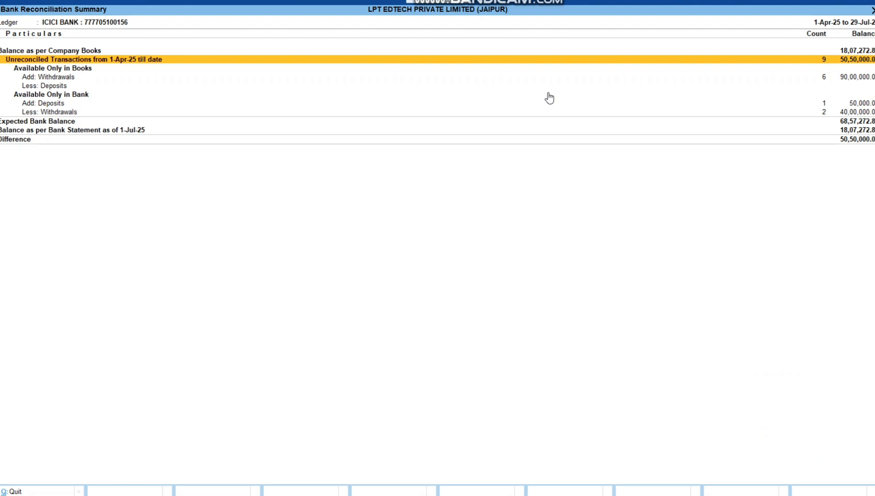
- Set the reconciliation period to 1-7-2025 through 31-7-2025
{"action": "key", "text": "F2"}
{"action": "type", "text": "1-7"}
{"action": "key", "text": "Return"}
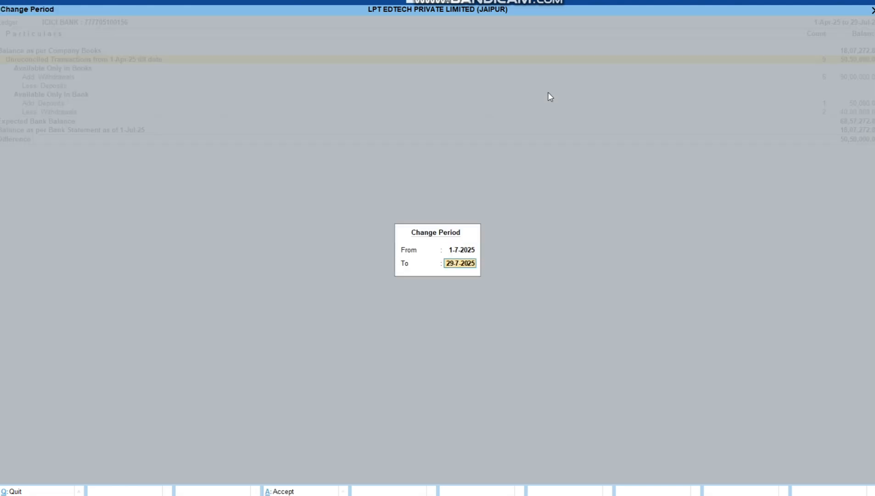
{"action": "type", "text": "31-7"}
{"action": "key", "text": "Return"}
- Review the bank-only deposit and withdrawal entries, returning to the summary each time
{"action": "key", "text": "Down"}
{"action": "key", "text": "Down"}
{"action": "key", "text": "Down"}
{"action": "key", "text": "Down"}
{"action": "key", "text": "Down"}
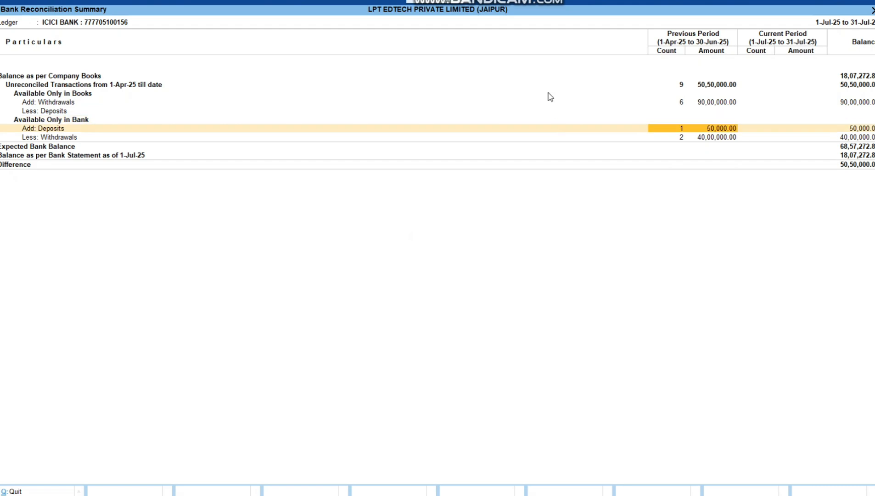
{"action": "key", "text": "Return"}
{"action": "key", "text": "Down"}
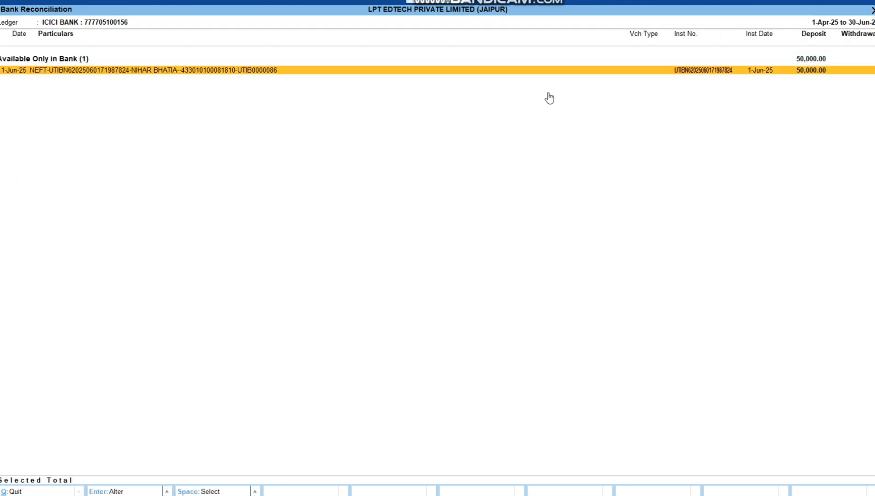
{"action": "key", "text": "Escape"}
{"action": "key", "text": "Down"}
{"action": "key", "text": "Return"}
{"action": "key", "text": "Escape"}
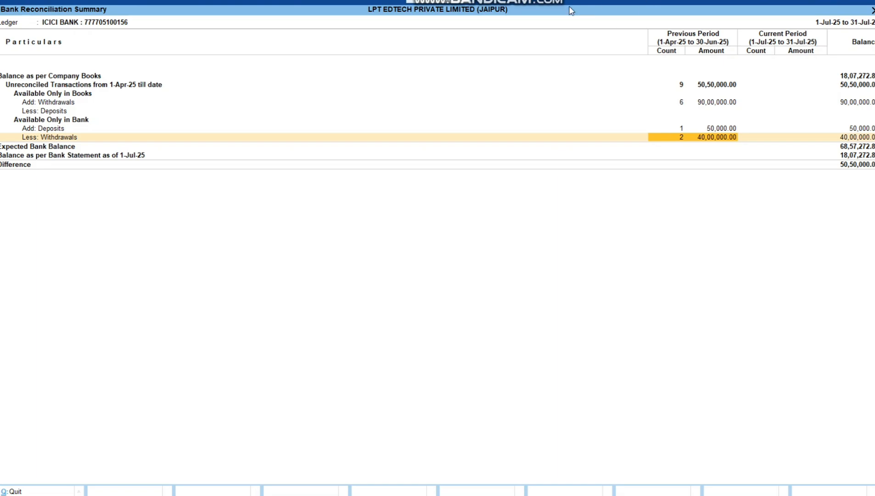
- Import ICICI BANK JULY -25.xls as the bank statement for ICICI BANK and confirm
{"action": "left_click", "coordinate": [534, 4]}
{"action": "key", "text": "Down"}
{"action": "key", "text": "Down"}
{"action": "key", "text": "Down"}
{"action": "key", "text": "Down"}
{"action": "key", "text": "Down"}
{"action": "key", "text": "Up"}
{"action": "key", "text": "Up"}
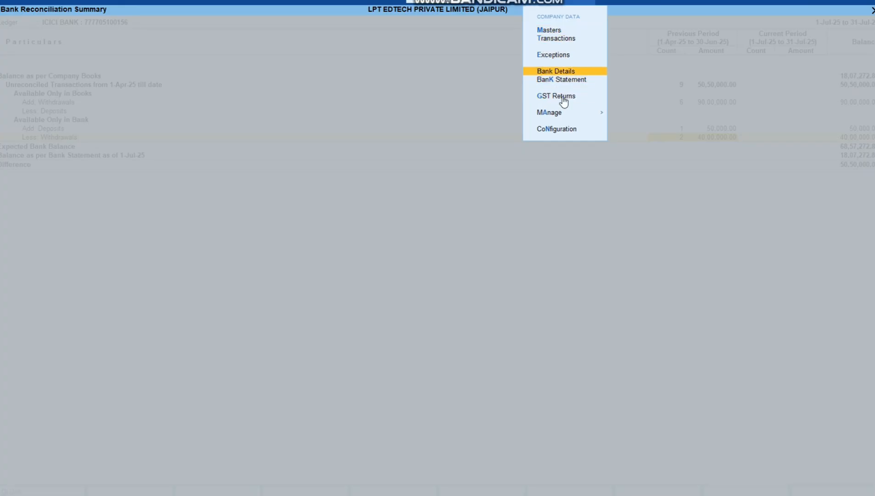
{"action": "key", "text": "Down"}
{"action": "key", "text": "Return"}
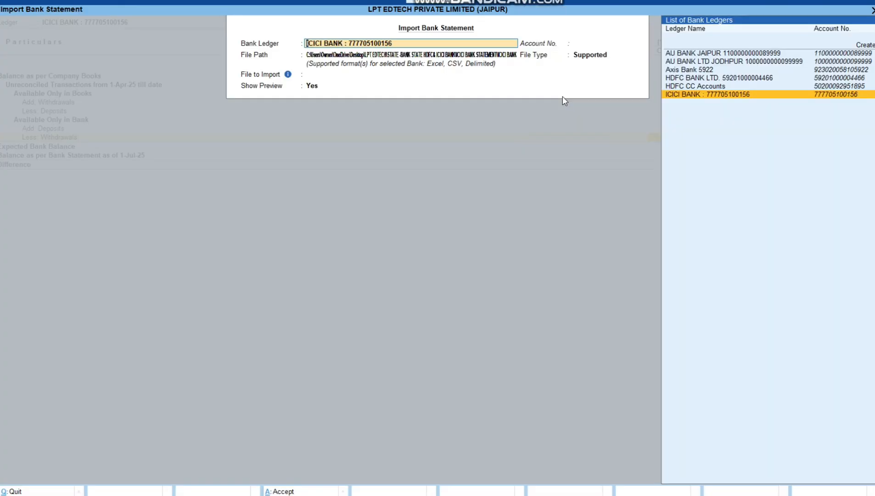
{"action": "key", "text": "Return"}
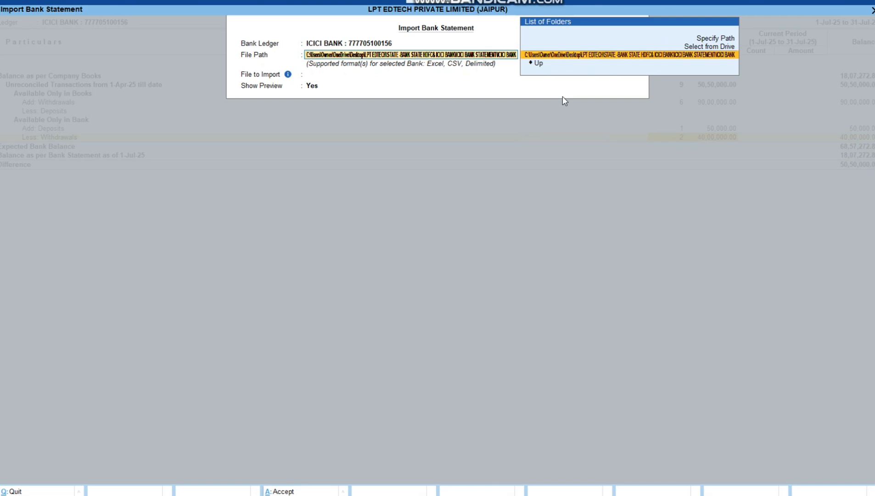
{"action": "key", "text": "Return"}
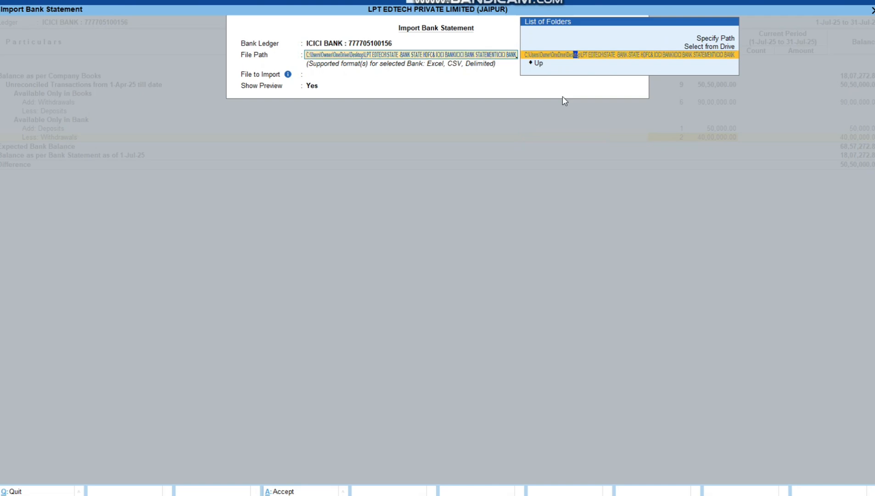
{"action": "key", "text": "Down"}
{"action": "key", "text": "Down"}
{"action": "key", "text": "Down"}
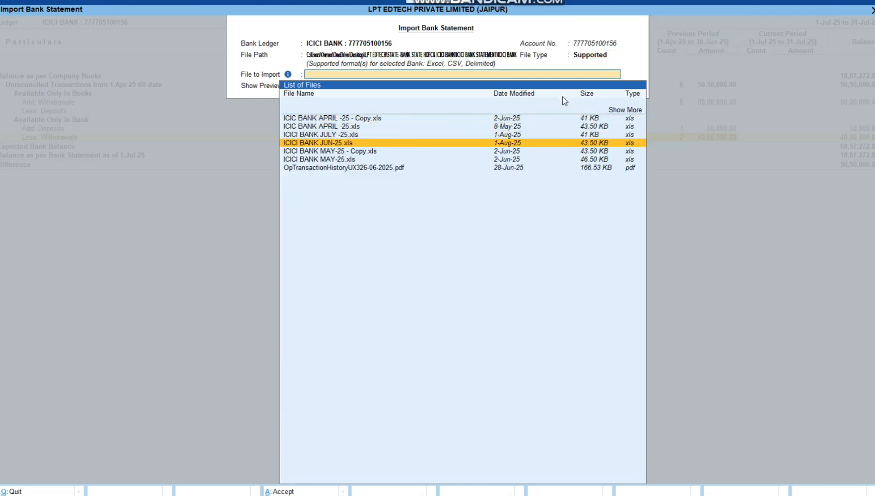
{"action": "key", "text": "Up"}
{"action": "key", "text": "Return"}
{"action": "key", "text": "Return"}
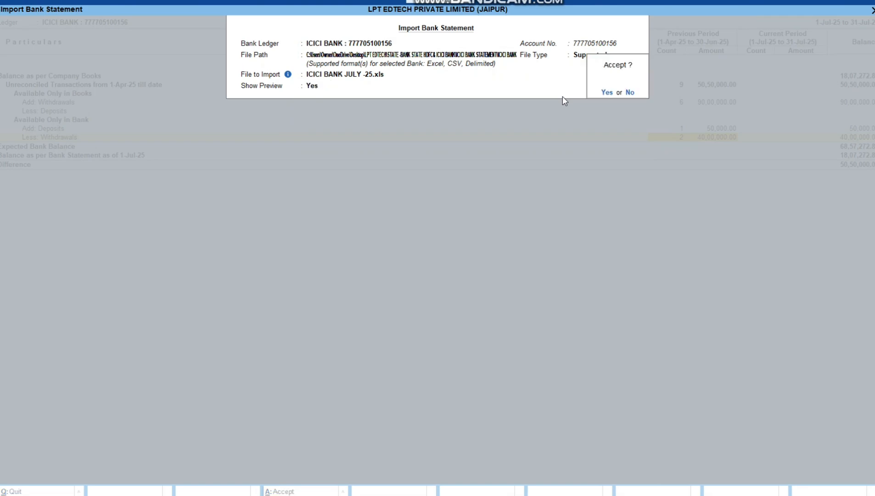
{"action": "key", "text": "Return"}
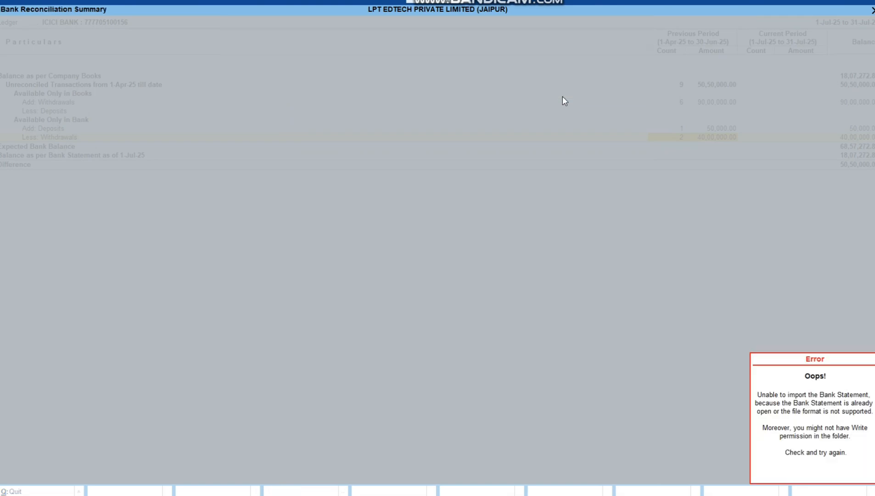
- Dismiss the import error, return to the Gateway, and switch to the statement files folder
{"action": "key", "text": "Escape"}
{"action": "key", "text": "Escape"}
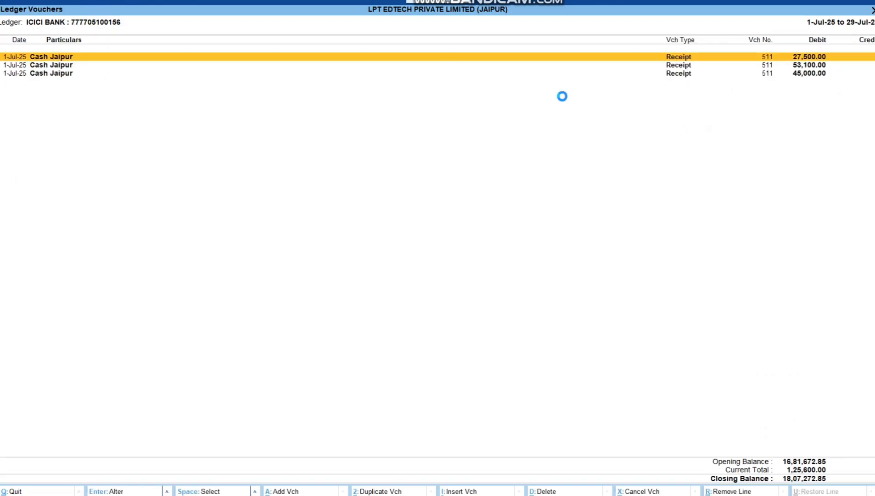
{"action": "key", "text": "Escape"}
{"action": "key", "text": "Escape"}
{"action": "key", "text": "Escape"}
{"action": "key", "text": "Escape"}
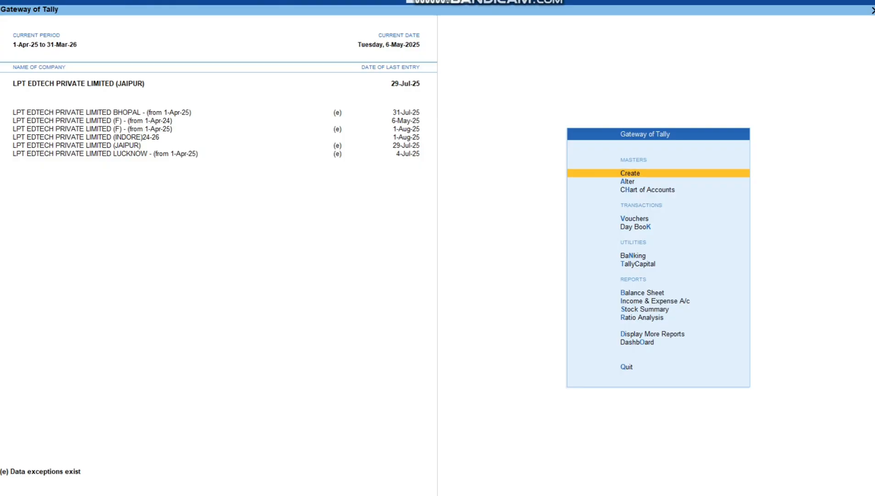
{"action": "key", "text": "alt+Tab"}
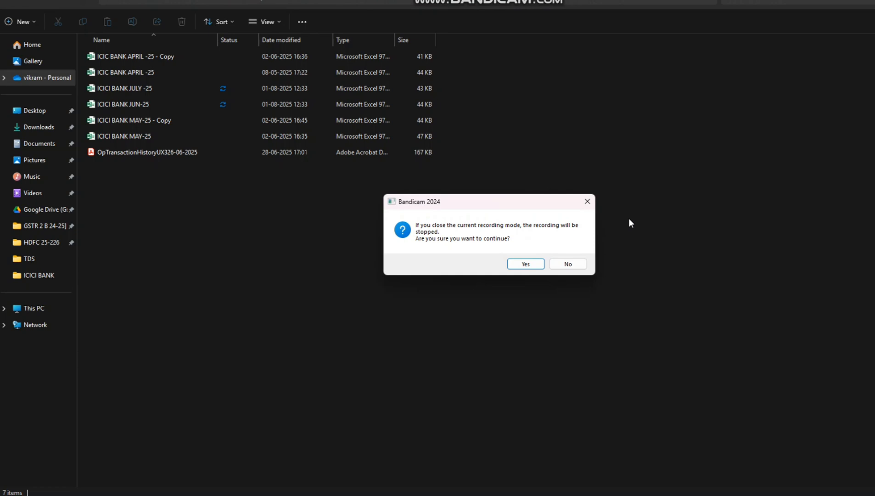
{"action": "left_click", "coordinate": [528, 263]}
{"action": "left_click", "coordinate": [573, 261]}
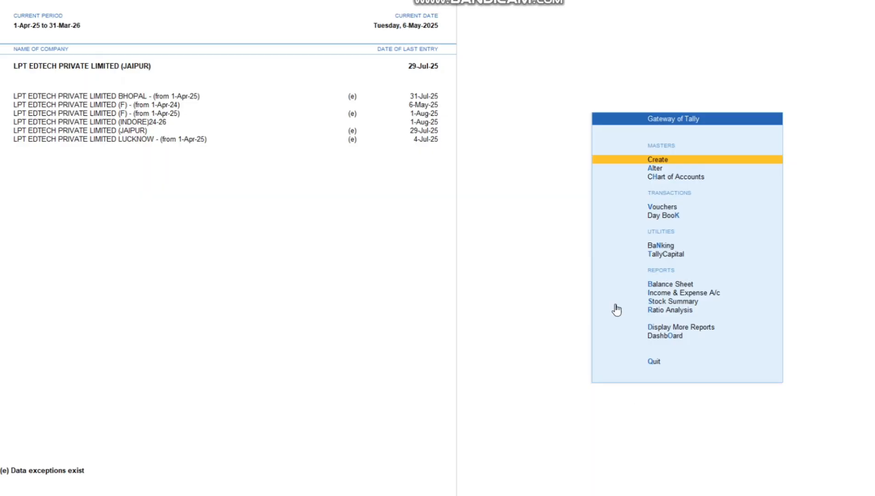
- Quit TallyPrime and launch TallyPrime Edit Log as administrator from the desktop
{"action": "key", "text": "Escape"}
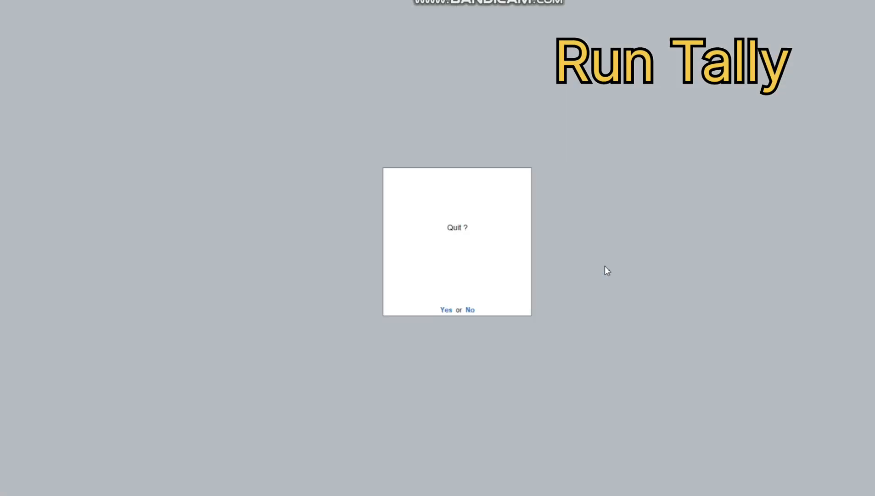
{"action": "key", "text": "Return"}
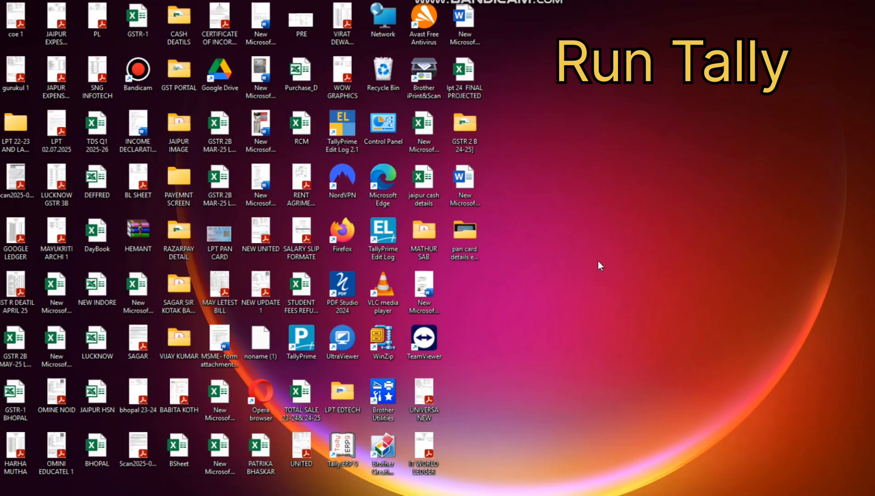
{"action": "right_click", "coordinate": [390, 236]}
{"action": "left_click", "coordinate": [433, 41]}
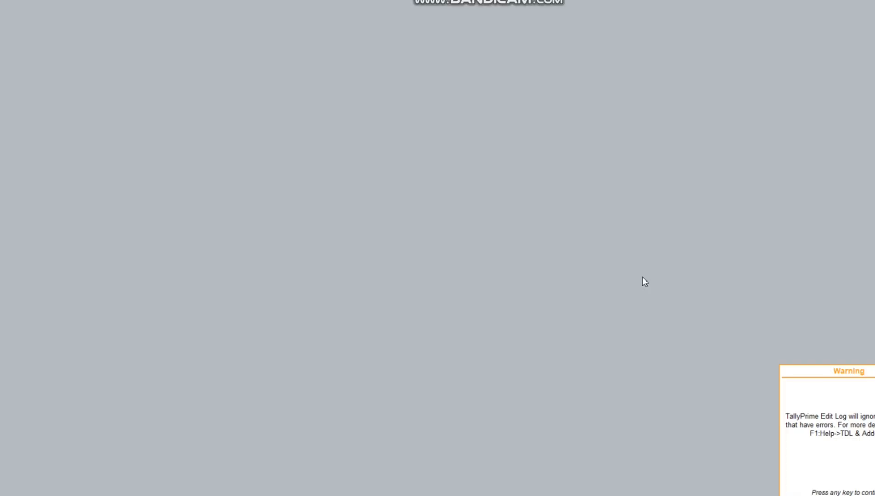
- Dismiss the TDL warning and log in with the username to load LPT EDTECH PRIVATE LIMITED (F)
{"action": "key", "text": "Return"}
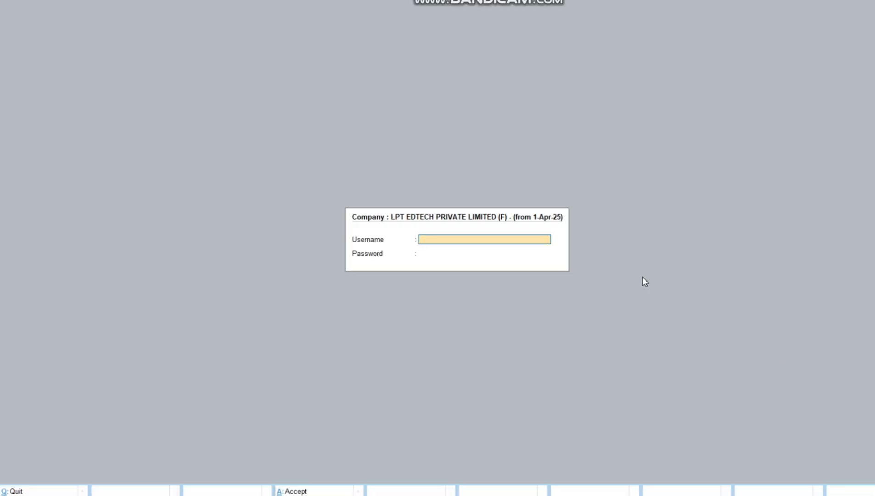
{"action": "type", "text": "SHRI"}
{"action": "key", "text": "Return"}
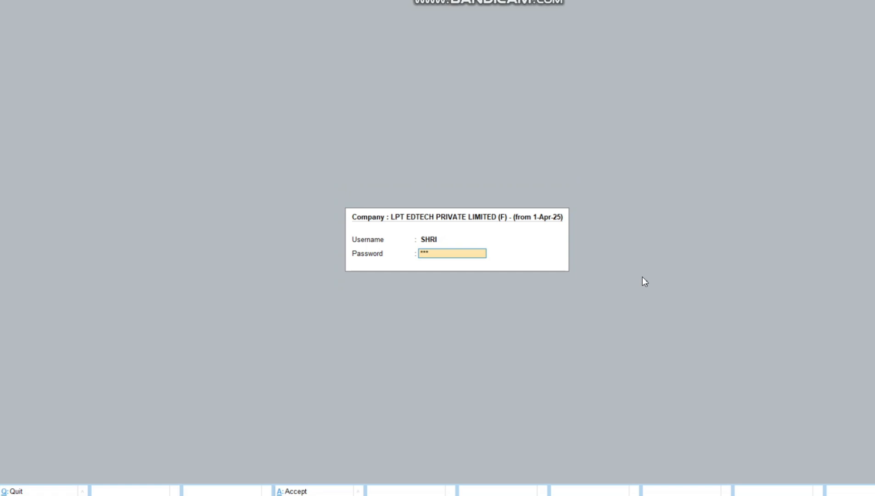
{"action": "key", "text": "Return"}
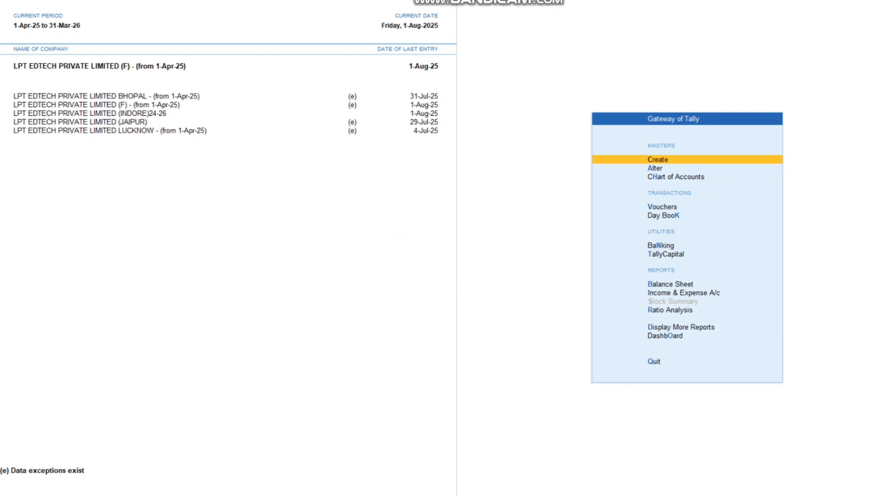
- Back out of the ledger selection to the Gateway, declining to quit TallyPrime
{"action": "key", "text": "F3"}
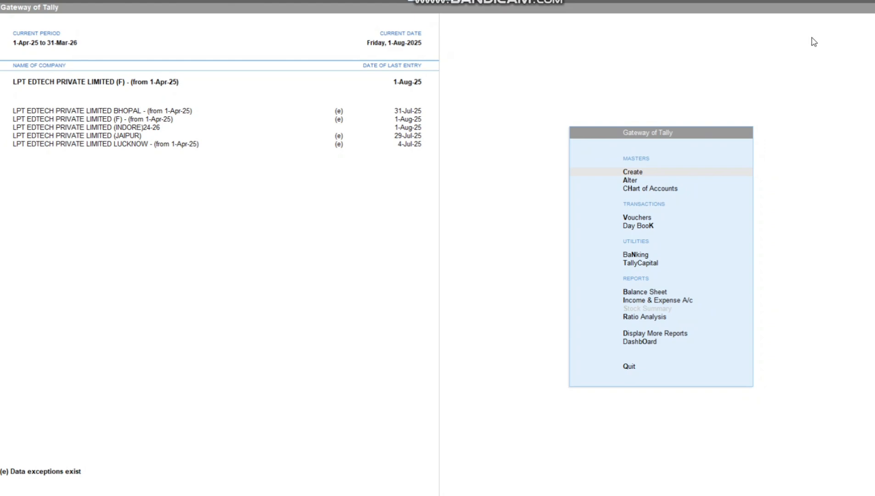
{"action": "left_click", "coordinate": [449, 202]}
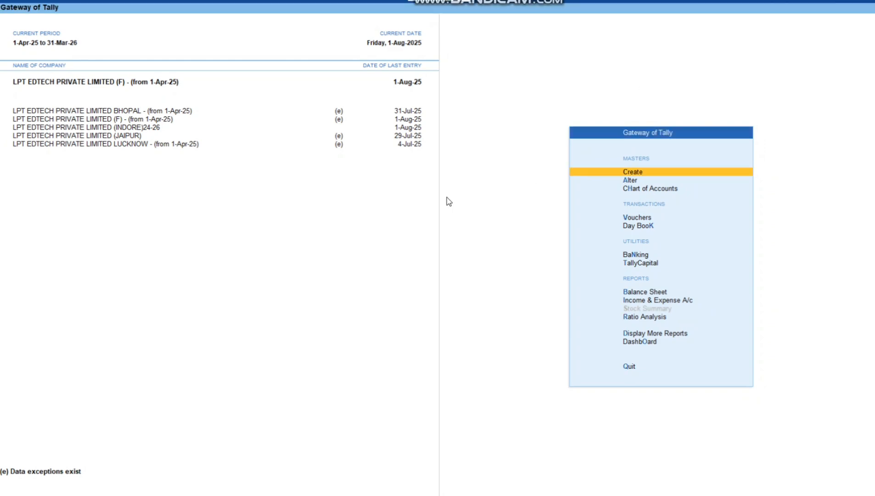
{"action": "type", "text": "dali"}
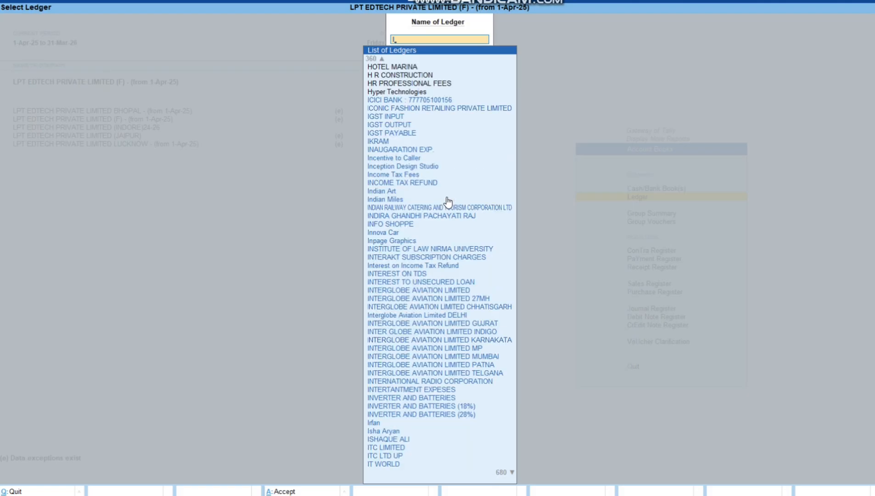
{"action": "key", "text": "Escape"}
{"action": "key", "text": "Escape"}
{"action": "key", "text": "Escape"}
{"action": "key", "text": "Escape"}
{"action": "key", "text": "Escape"}
{"action": "key", "text": "n"}
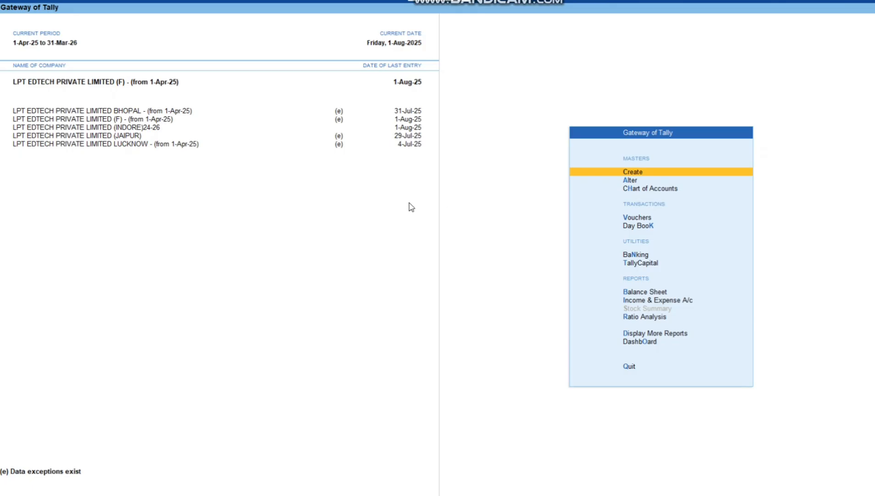
- Open the ICICI BANK ledger's Bank Reconciliation Summary and the Import options
{"action": "type", "text": "d"}
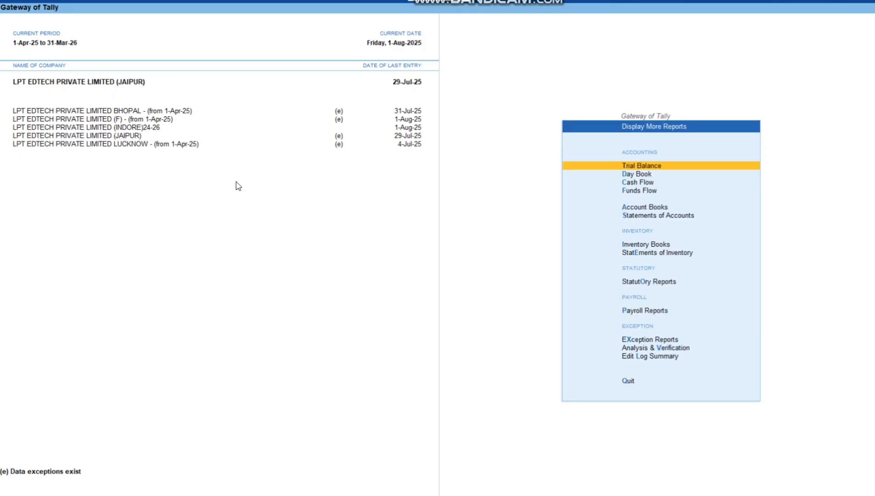
{"action": "type", "text": "alICI"}
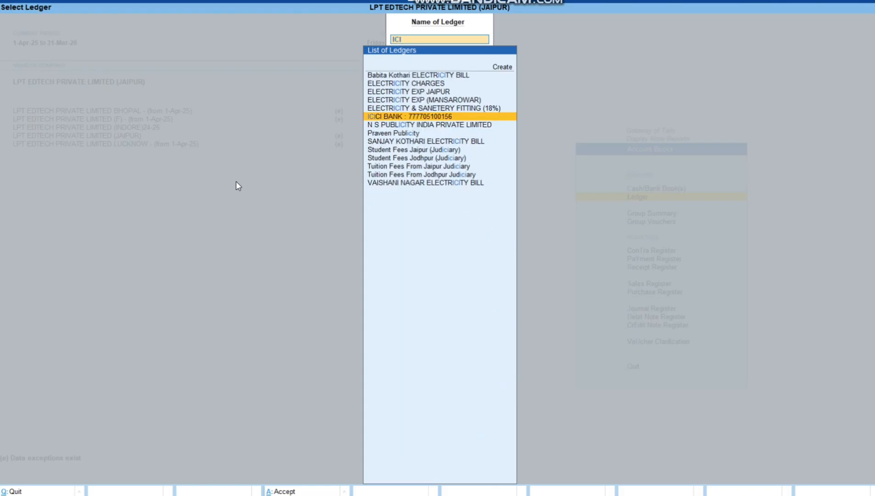
{"action": "key", "text": "Return"}
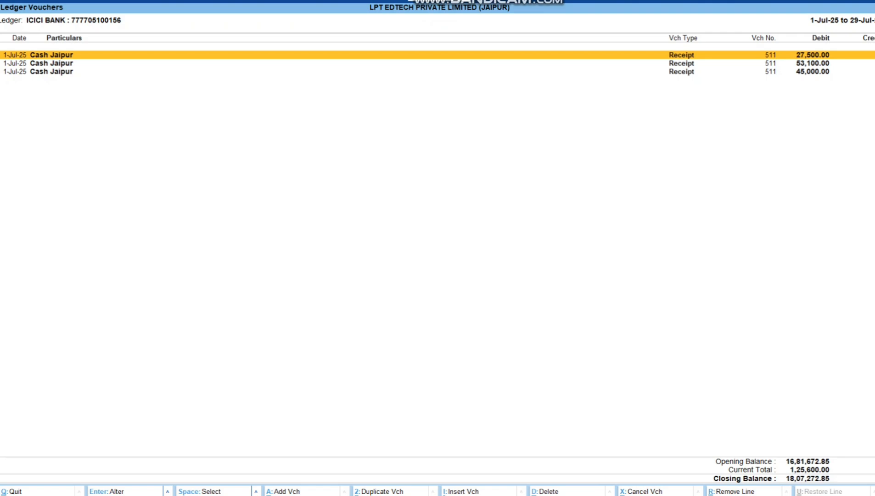
{"action": "key", "text": "F5"}
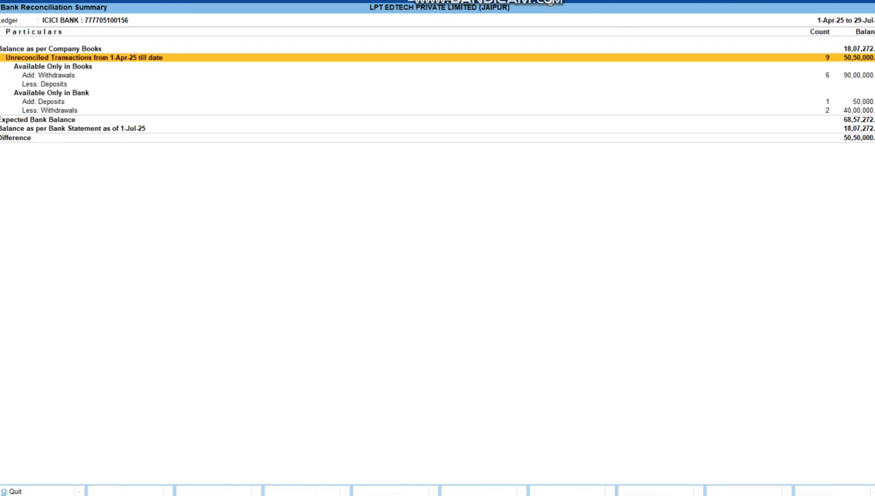
{"action": "left_click", "coordinate": [550, 3]}
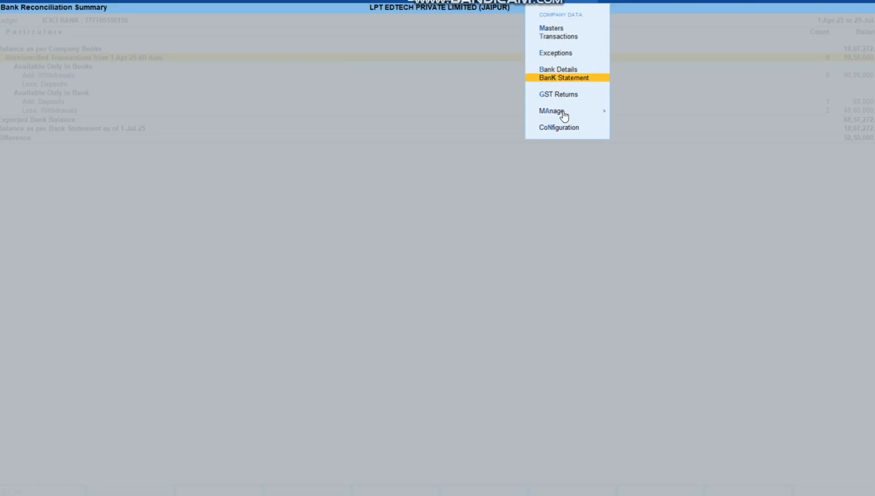
- Import ICICI BANK JULY -25.xls into the ICICI BANK ledger and review the preview entries
{"action": "key", "text": "Return"}
{"action": "key", "text": "Return"}
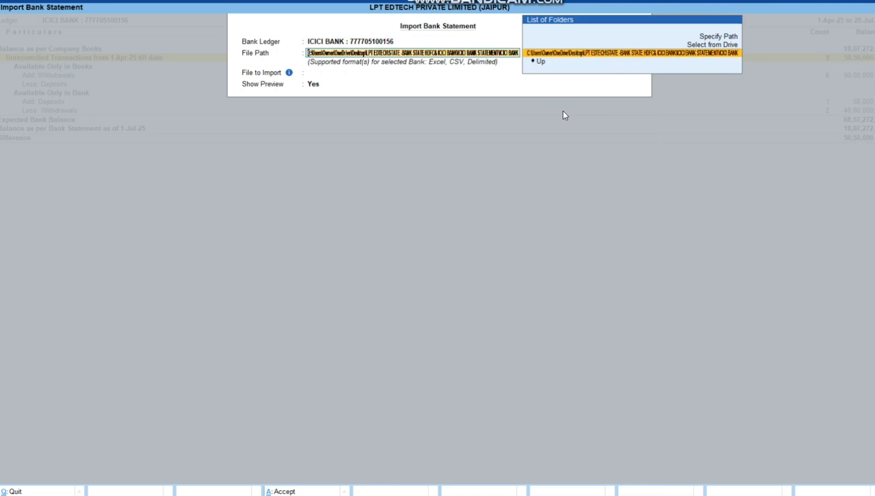
{"action": "key", "text": "Return"}
{"action": "key", "text": "Return"}
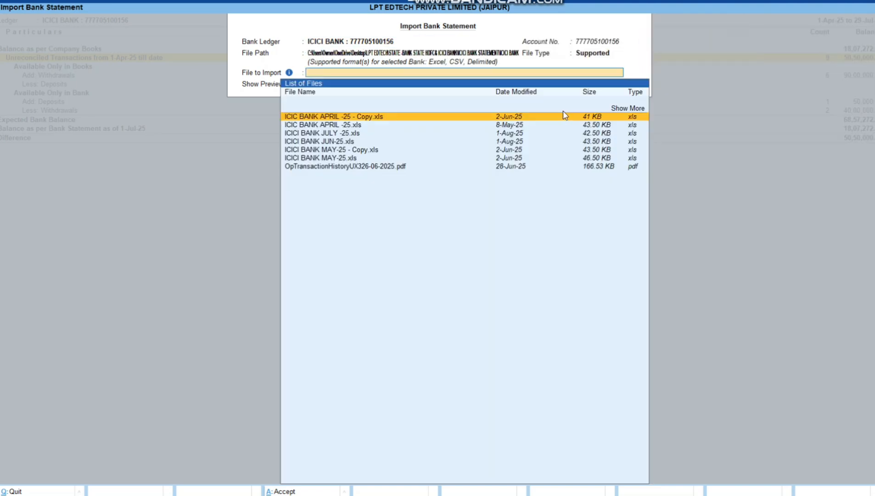
{"action": "key", "text": "Return"}
{"action": "key", "text": "Return"}
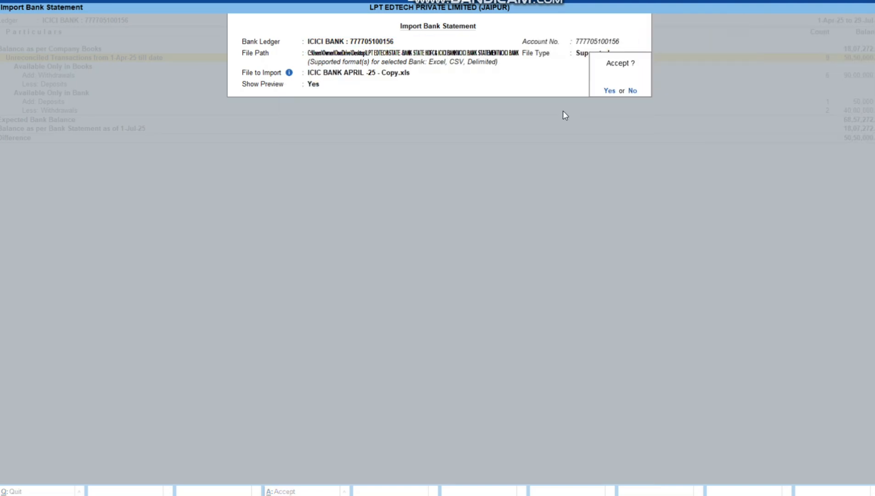
{"action": "key", "text": "Escape"}
{"action": "key", "text": "Up"}
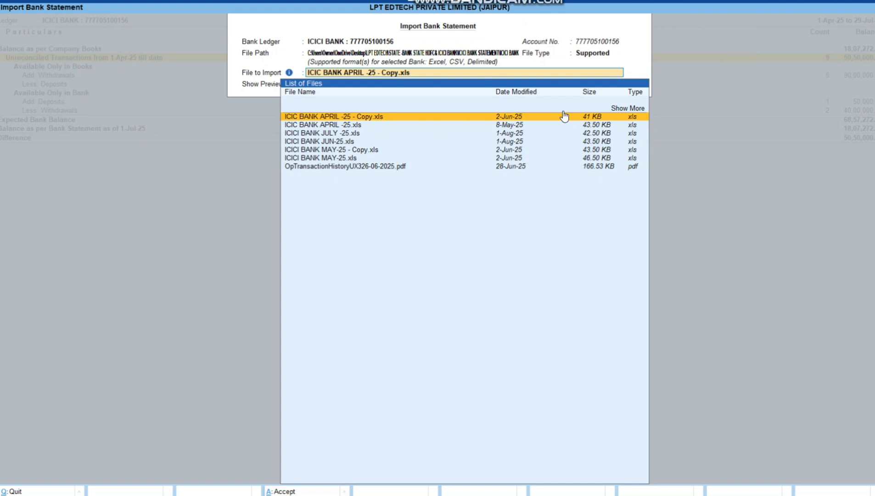
{"action": "key", "text": "Down"}
{"action": "key", "text": "Down"}
{"action": "key", "text": "Down"}
{"action": "key", "text": "Up"}
{"action": "key", "text": "Return"}
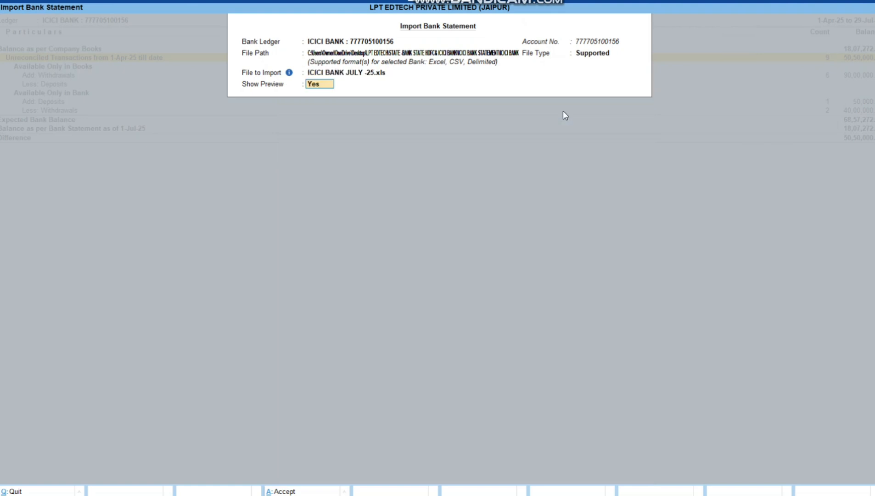
{"action": "key", "text": "Return"}
{"action": "key", "text": "Return"}
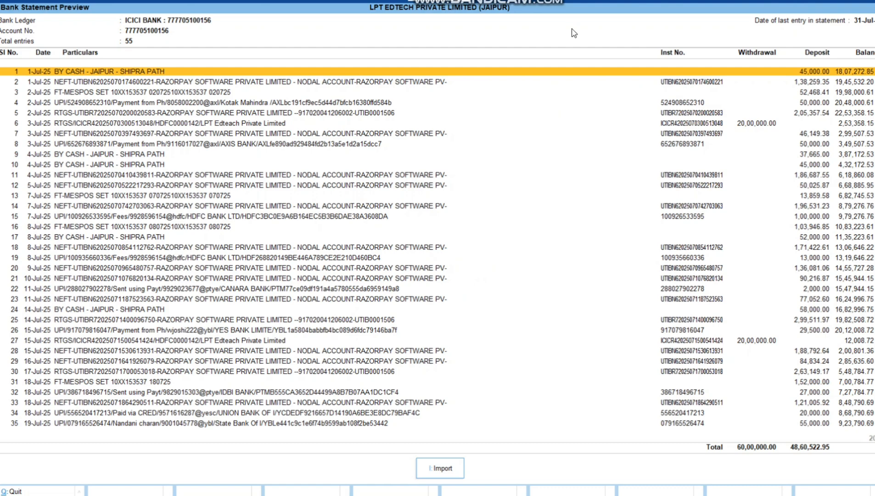
{"action": "key", "text": "Down"}
{"action": "key", "text": "Down"}
{"action": "key", "text": "Down"}
{"action": "key", "text": "Down"}
{"action": "key", "text": "Down"}
{"action": "key", "text": "Down"}
{"action": "key", "text": "Down"}
{"action": "key", "text": "Down"}
{"action": "key", "text": "Down"}
{"action": "key", "text": "Down"}
{"action": "key", "text": "Down"}
{"action": "key", "text": "Down"}
{"action": "key", "text": "Down"}
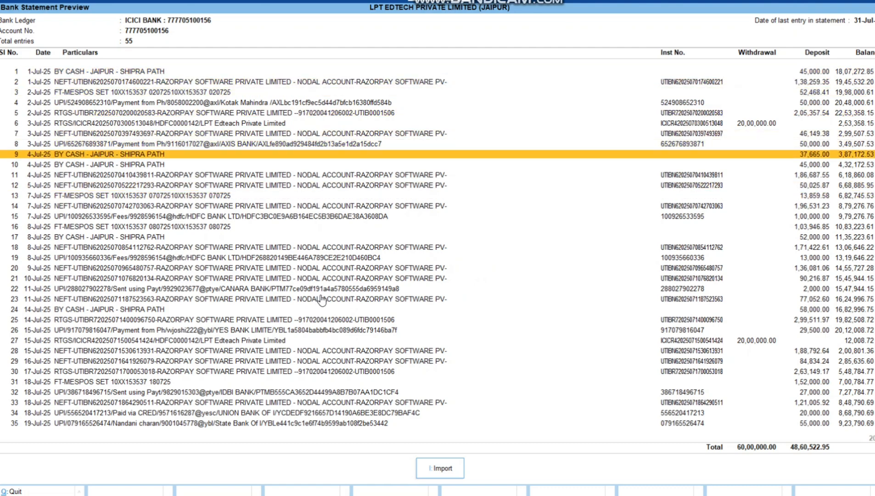
- Import the previewed entries and locate the 1-Jun-25 NEFT deposit among previous-period bank-only deposits
{"action": "left_click", "coordinate": [455, 477]}
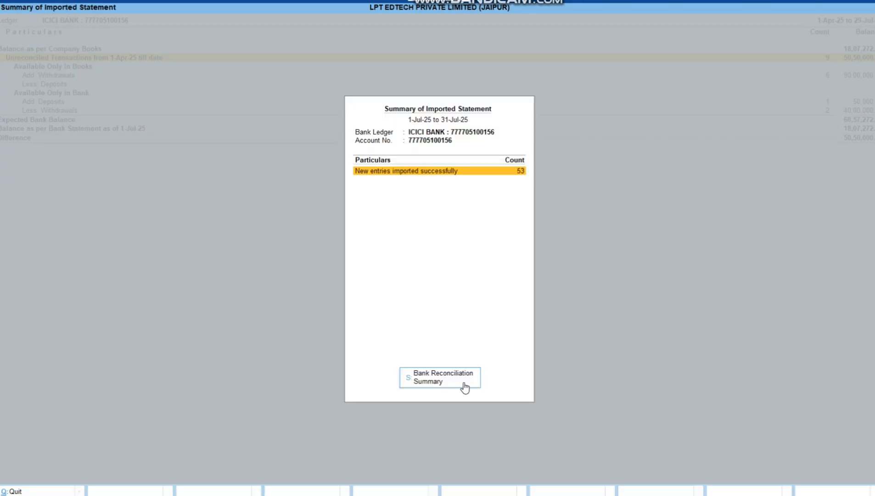
{"action": "left_click", "coordinate": [438, 381]}
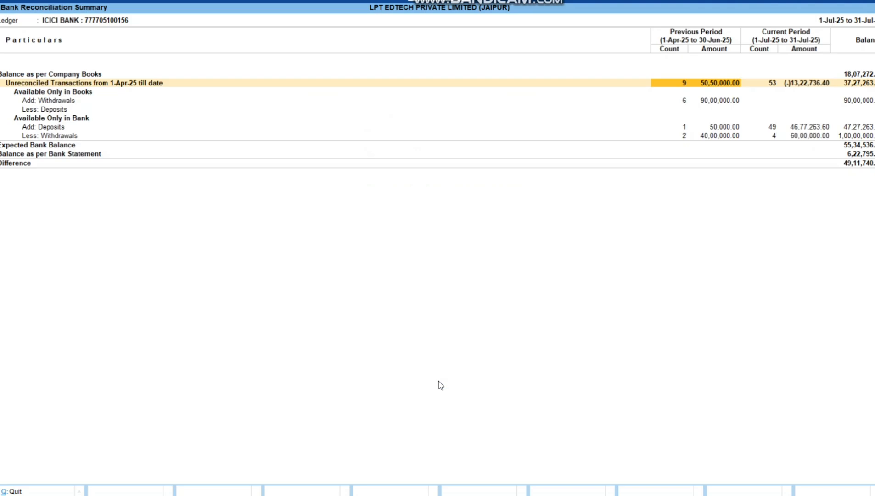
{"action": "key", "text": "Down"}
{"action": "key", "text": "Down"}
{"action": "key", "text": "Down"}
{"action": "key", "text": "Down"}
{"action": "key", "text": "Down"}
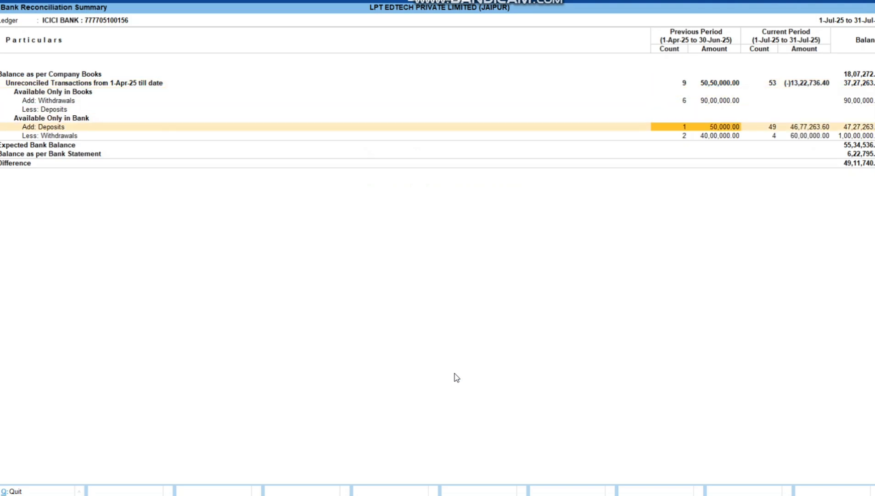
{"action": "key", "text": "Return"}
{"action": "key", "text": "Down"}
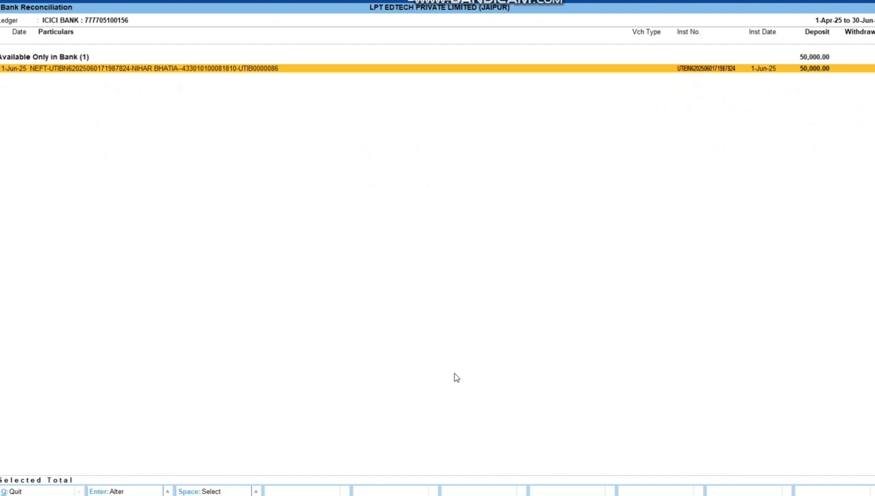
- Save a 50,000 Receipt voucher crediting Student Fee Due (Jaipur) for that NEFT deposit
{"action": "key", "text": "Return"}
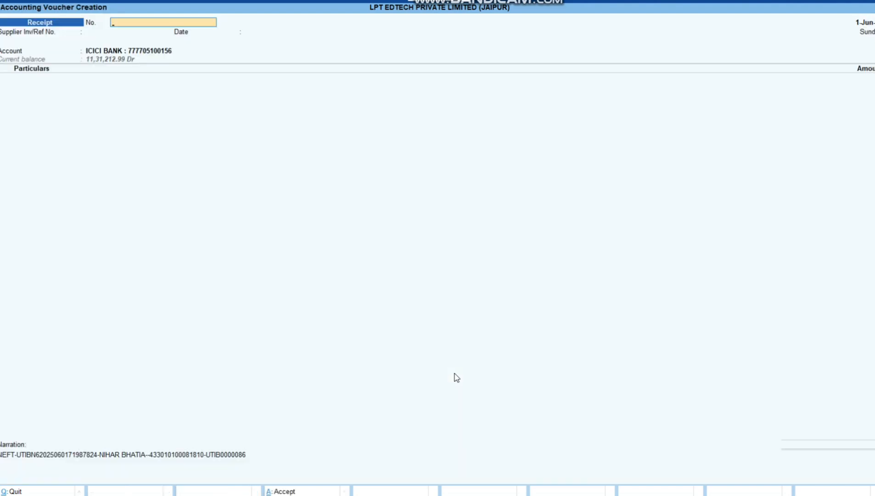
{"action": "key", "text": "Return"}
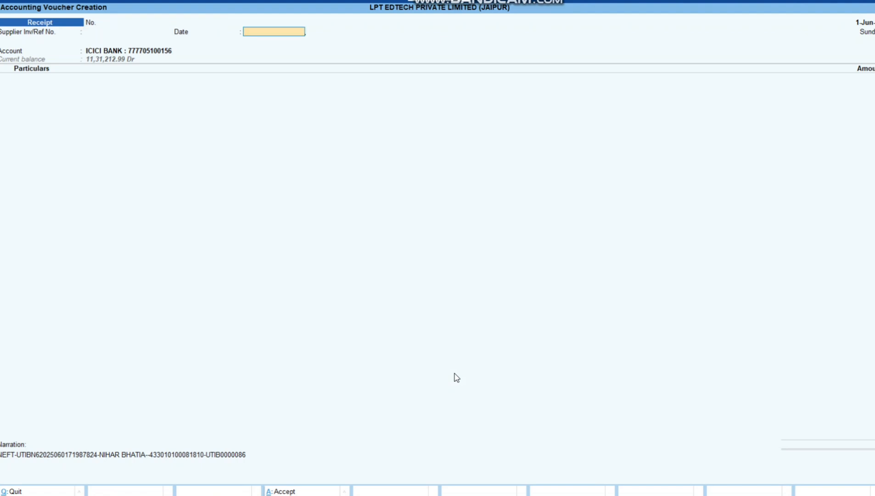
{"action": "key", "text": "Return"}
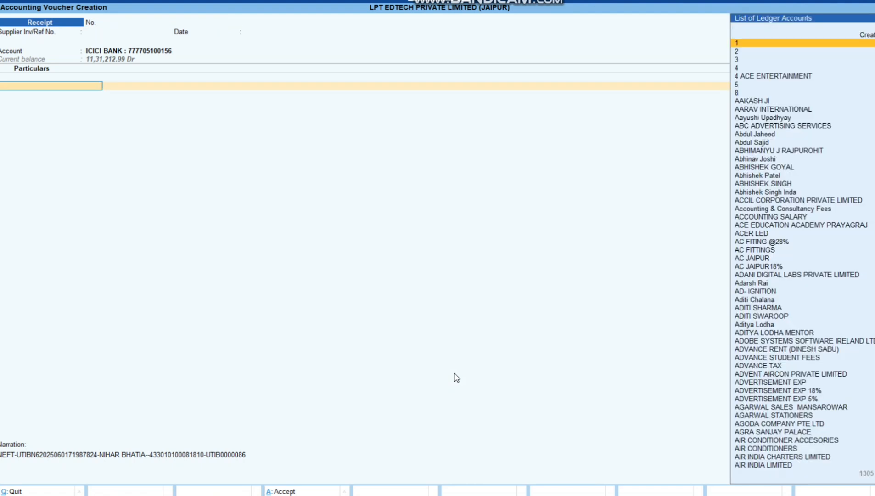
{"action": "type", "text": "2"}
{"action": "key", "text": "Return"}
{"action": "key", "text": "Return"}
{"action": "key", "text": "Return"}
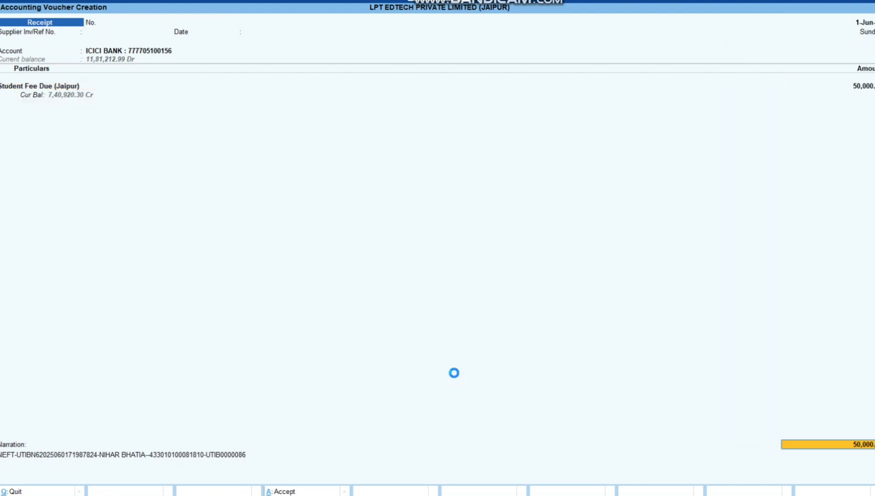
{"action": "key", "text": "Return"}
{"action": "key", "text": "Return"}
{"action": "key", "text": "Return"}
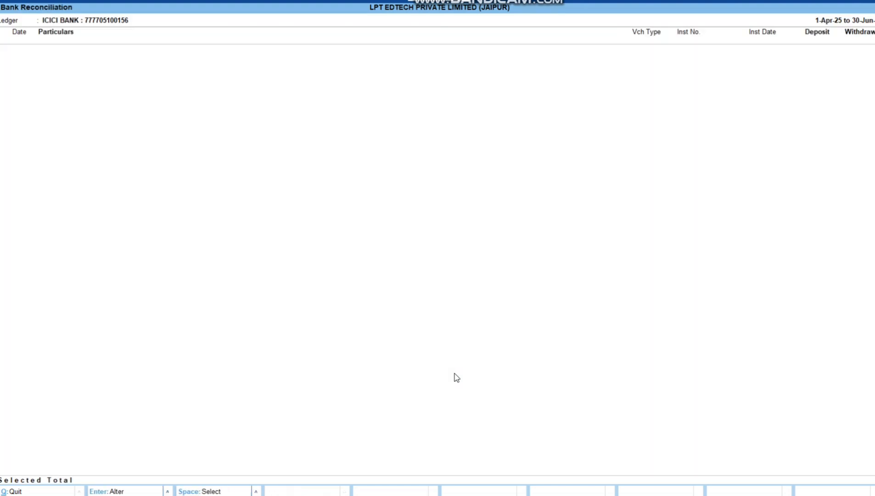
- Recheck the previous-period bank-only deposits and withdrawals lists, now empty of June deposits
{"action": "key", "text": "Escape"}
{"action": "key", "text": "Down"}
{"action": "key", "text": "Down"}
{"action": "key", "text": "Down"}
{"action": "key", "text": "Down"}
{"action": "key", "text": "Down"}
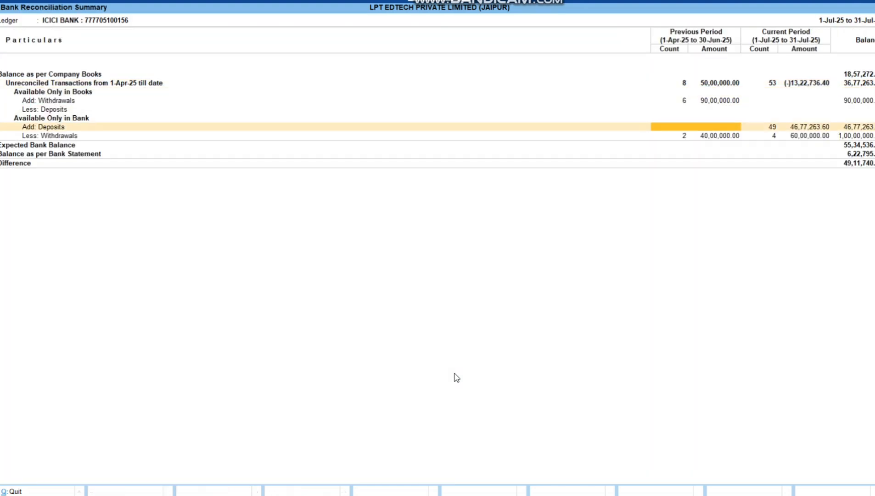
{"action": "key", "text": "Return"}
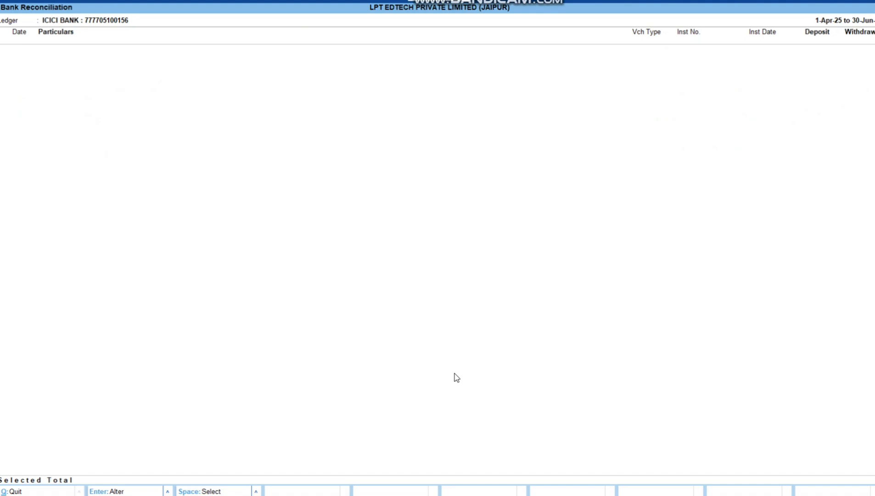
{"action": "key", "text": "Escape"}
{"action": "key", "text": "Down"}
{"action": "key", "text": "Return"}
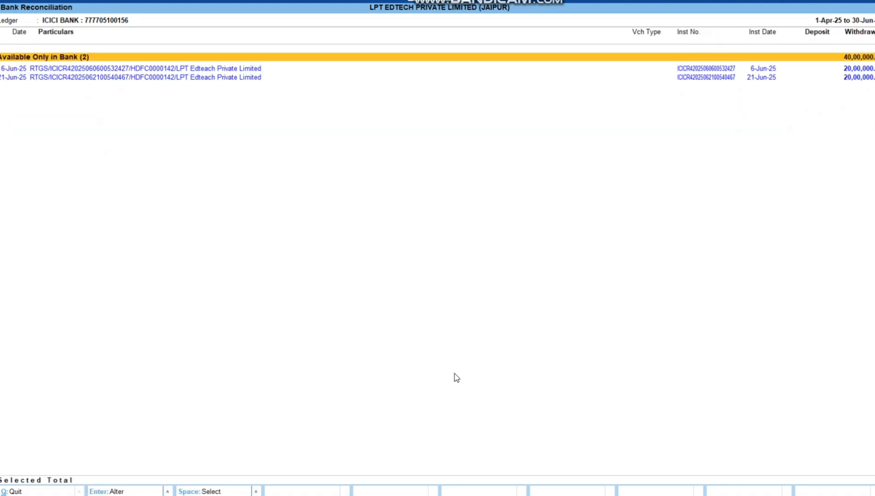
{"action": "key", "text": "Escape"}
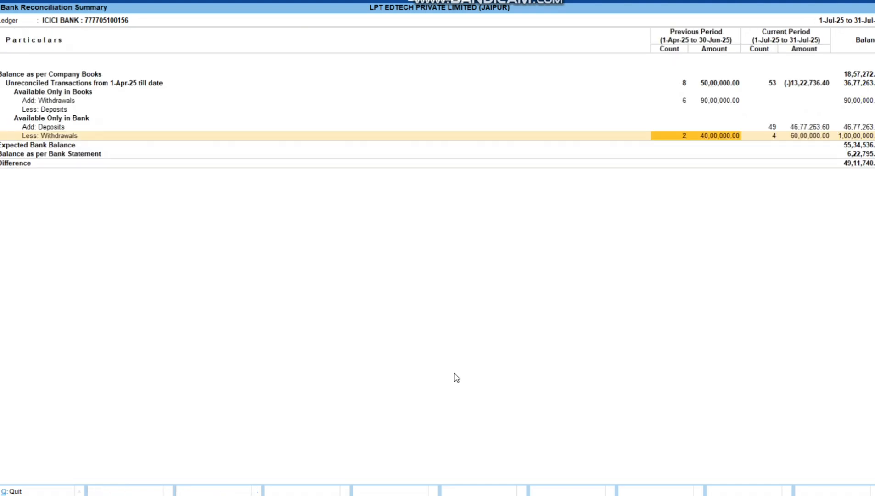
- Set the period to 1-7-2025 through 31-7-2025 and open the July bank-only deposits list
{"action": "key", "text": "alt+F2"}
{"action": "type", "text": "1-7"}
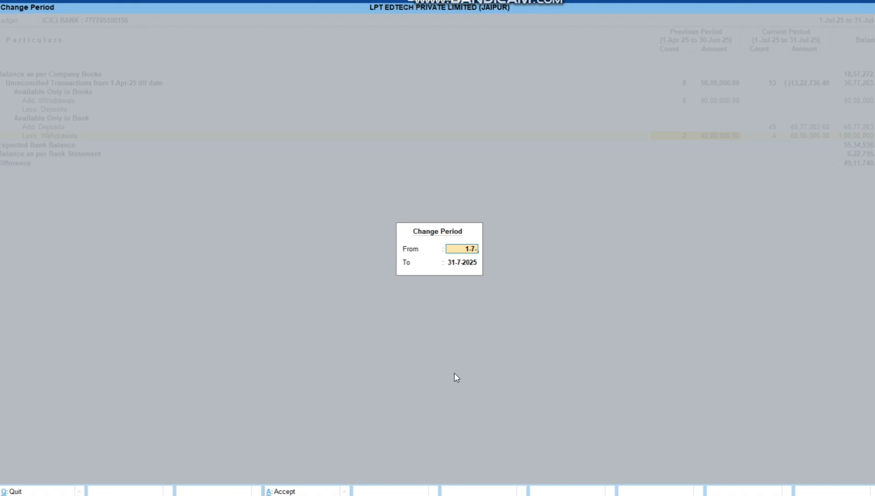
{"action": "type", "text": "-2025"}
{"action": "key", "text": "Return"}
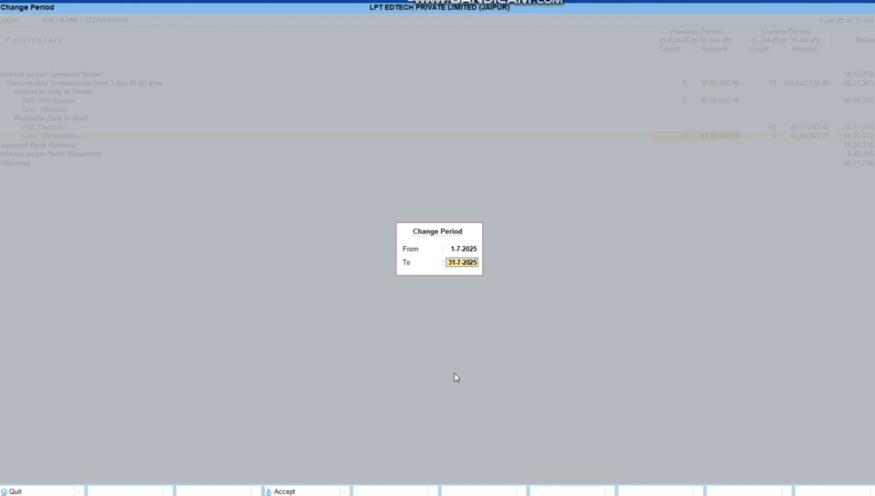
{"action": "type", "text": "31-7"}
{"action": "key", "text": "Return"}
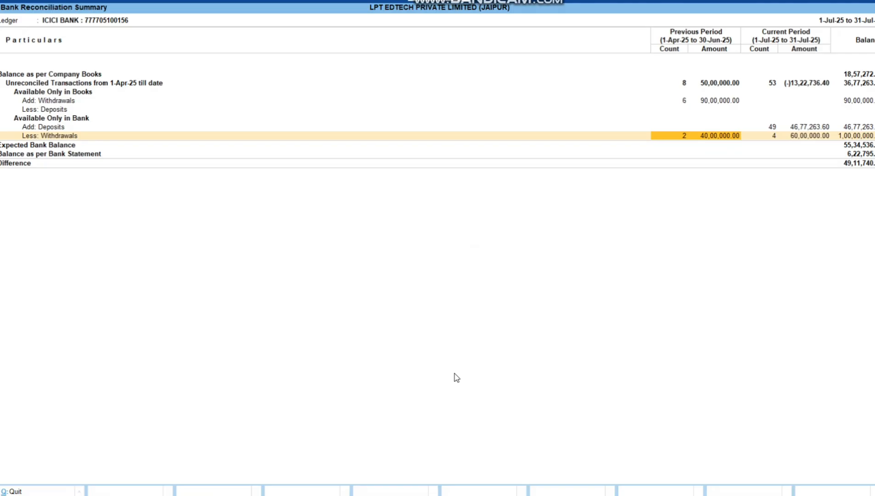
{"action": "key", "text": "Up"}
{"action": "key", "text": "Return"}
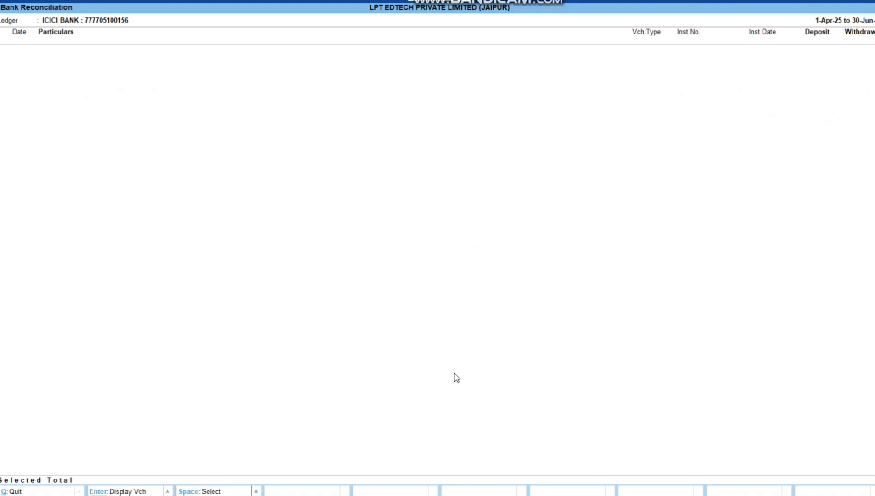
{"action": "key", "text": "alt+F2"}
{"action": "type", "text": "1-7-2025"}
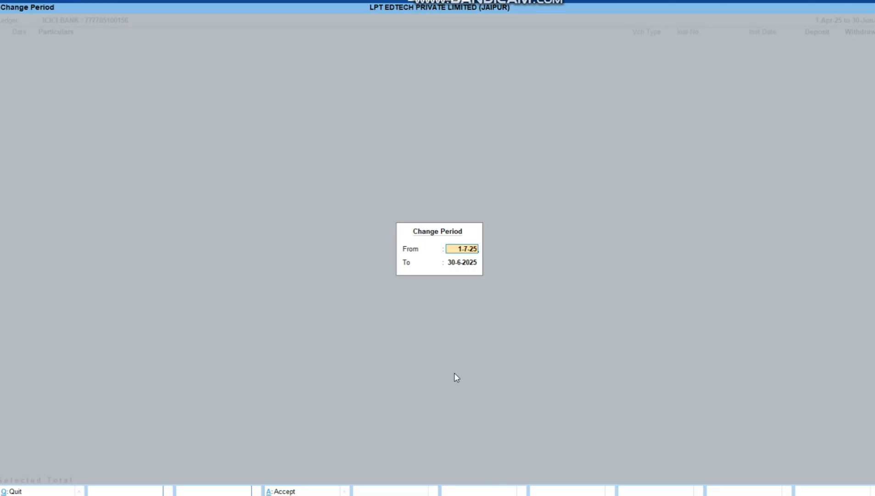
{"action": "key", "text": "Return"}
- Apply the period ending 31-7 and mark the deposits from 2-Jul to 15-Jul, skipping cash deposits
{"action": "type", "text": "31-7"}
{"action": "key", "text": "Return"}
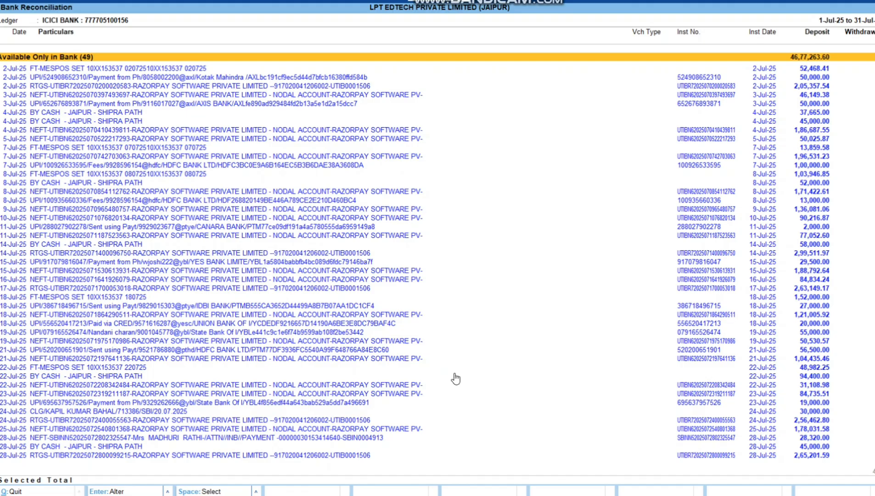
{"action": "key", "text": "Down"}
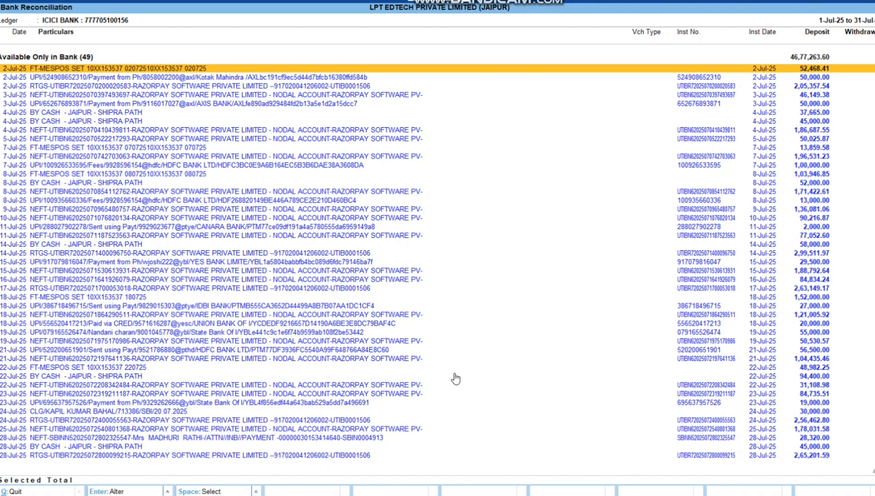
{"action": "key", "text": "Down"}
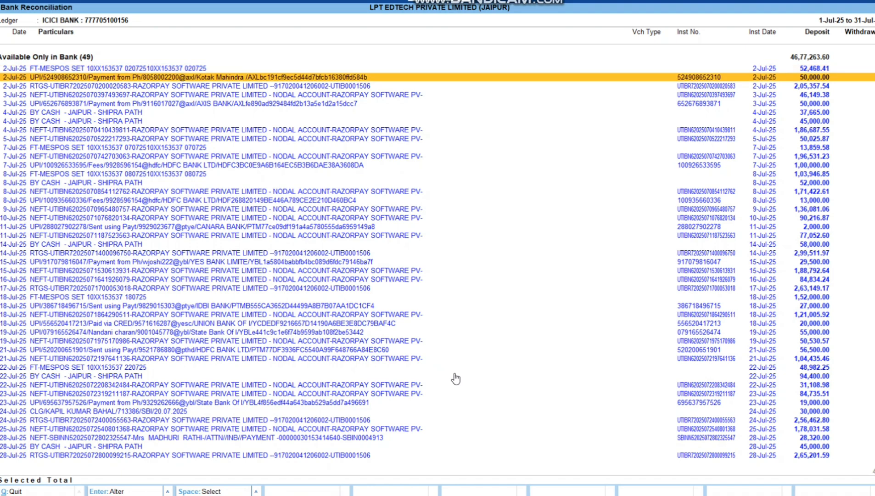
{"action": "key", "text": "space"}
{"action": "key", "text": "Up"}
{"action": "key", "text": "space"}
{"action": "key", "text": "Down"}
{"action": "key", "text": "Down"}
{"action": "key", "text": "Down"}
{"action": "key", "text": "Down"}
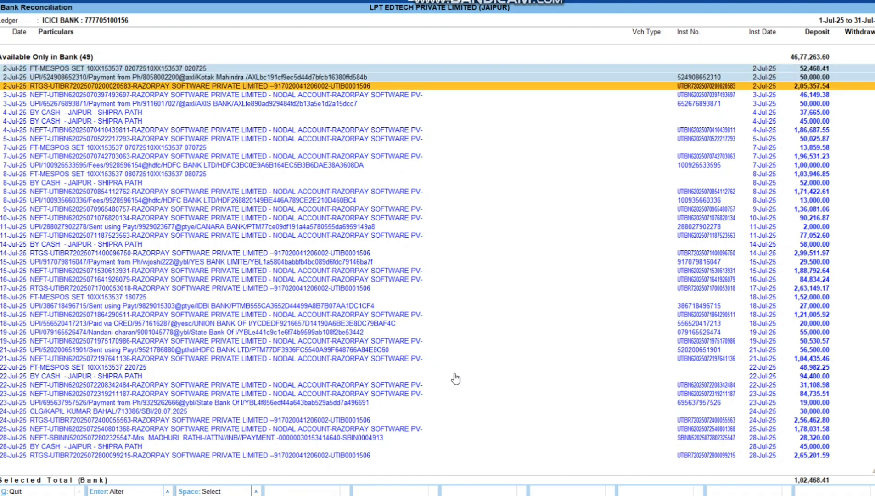
{"action": "key", "text": "space"}
{"action": "key", "text": "Down"}
{"action": "key", "text": "Down"}
{"action": "key", "text": "Down"}
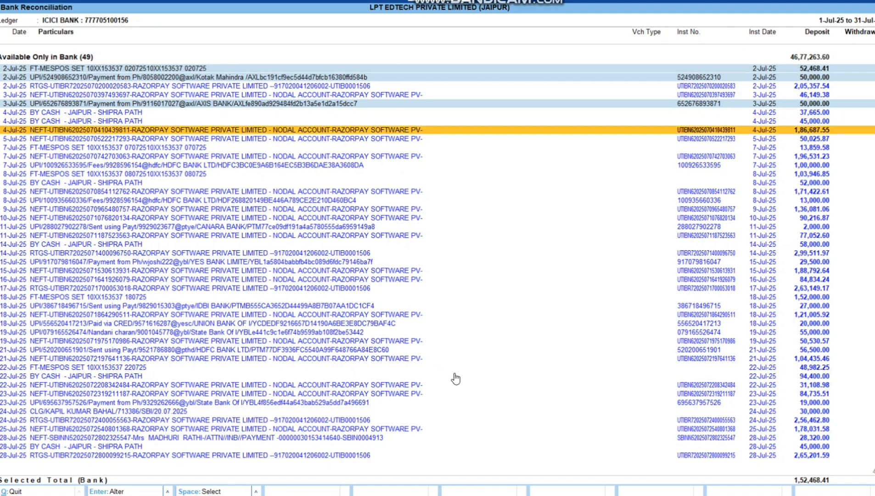
{"action": "key", "text": "Down"}
{"action": "key", "text": "Up"}
{"action": "key", "text": "Up"}
{"action": "key", "text": "Up"}
{"action": "key", "text": "Up"}
{"action": "key", "text": "Up"}
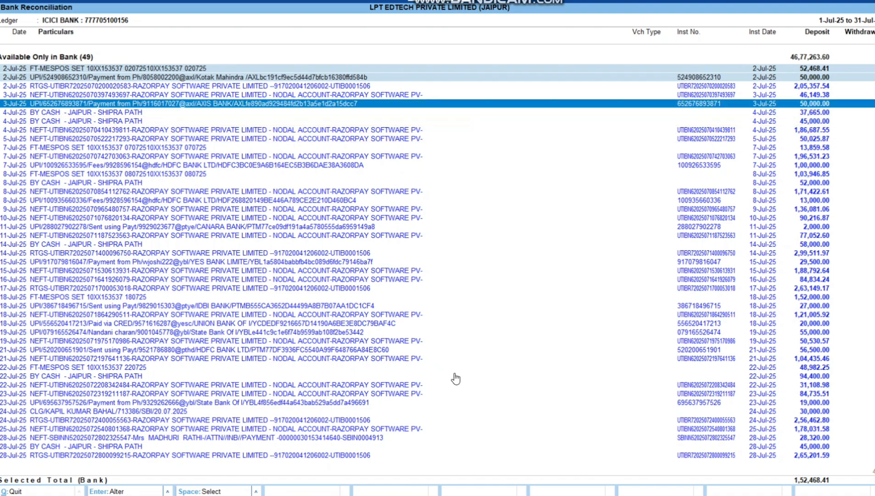
{"action": "key", "text": "space"}
{"action": "key", "text": "space"}
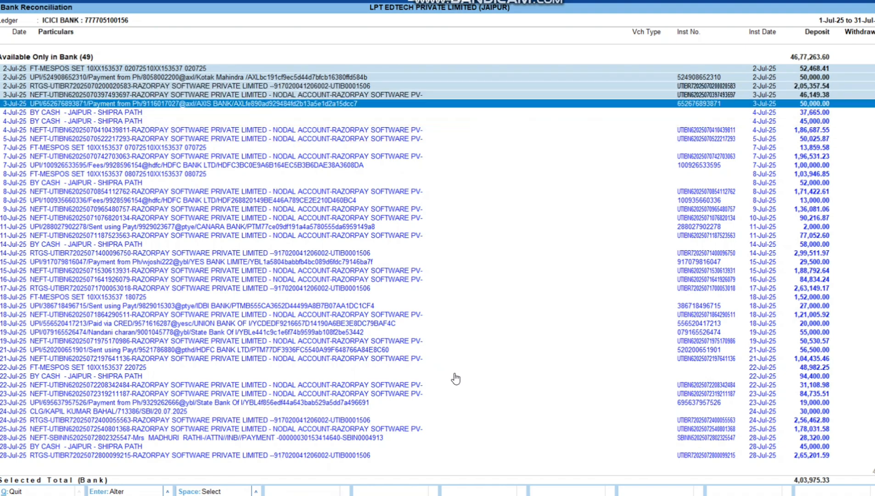
{"action": "key", "text": "Down"}
{"action": "key", "text": "Down"}
{"action": "key", "text": "Down"}
{"action": "key", "text": "space"}
{"action": "key", "text": "space"}
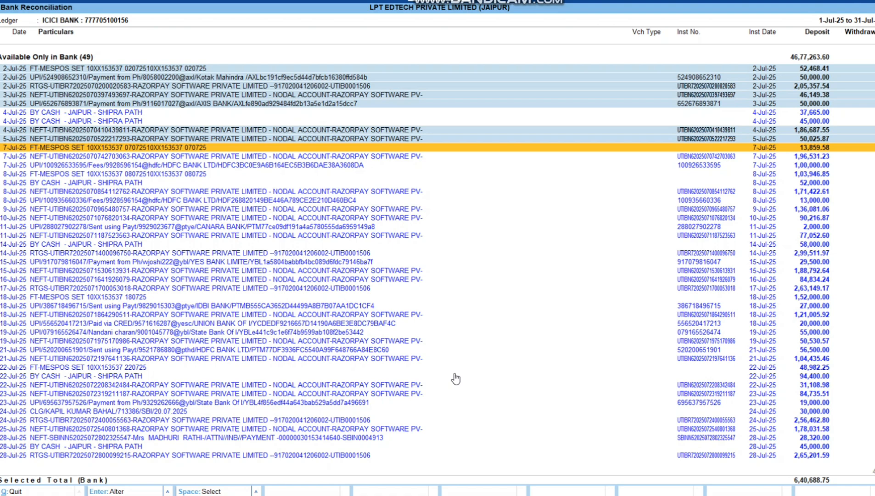
{"action": "key", "text": "space"}
{"action": "key", "text": "Down"}
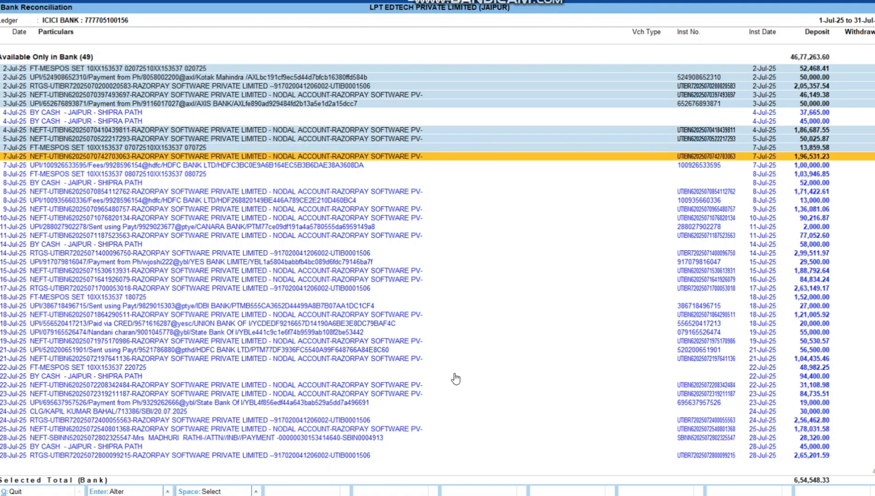
{"action": "key", "text": "space"}
{"action": "key", "text": "Down"}
{"action": "key", "text": "space"}
{"action": "key", "text": "Down"}
{"action": "key", "text": "space"}
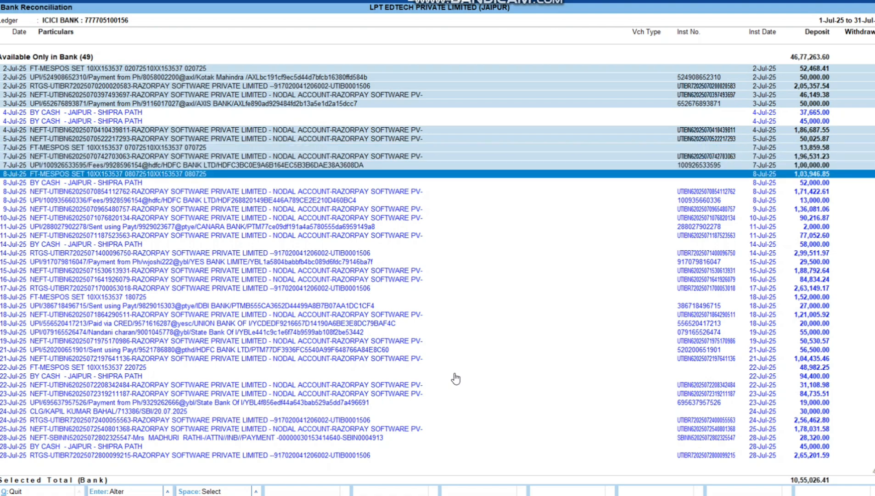
{"action": "key", "text": "Down"}
{"action": "key", "text": "Down"}
{"action": "key", "text": "space"}
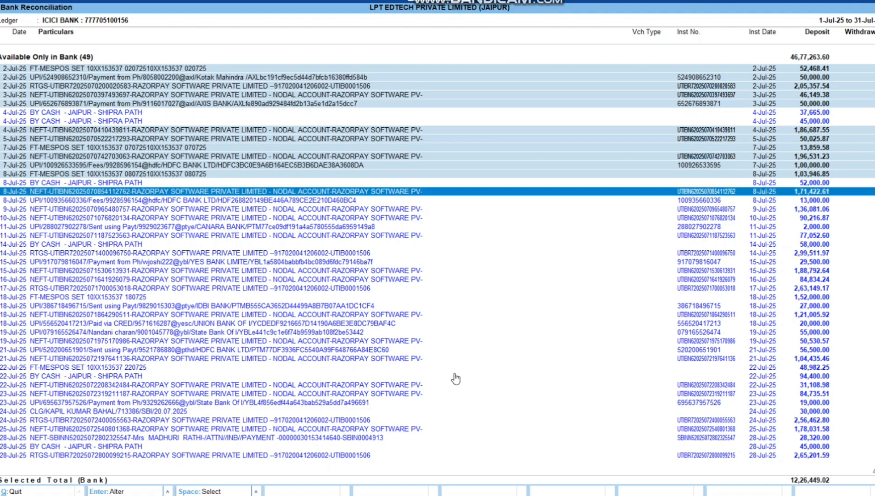
{"action": "key", "text": "Down"}
{"action": "key", "text": "space"}
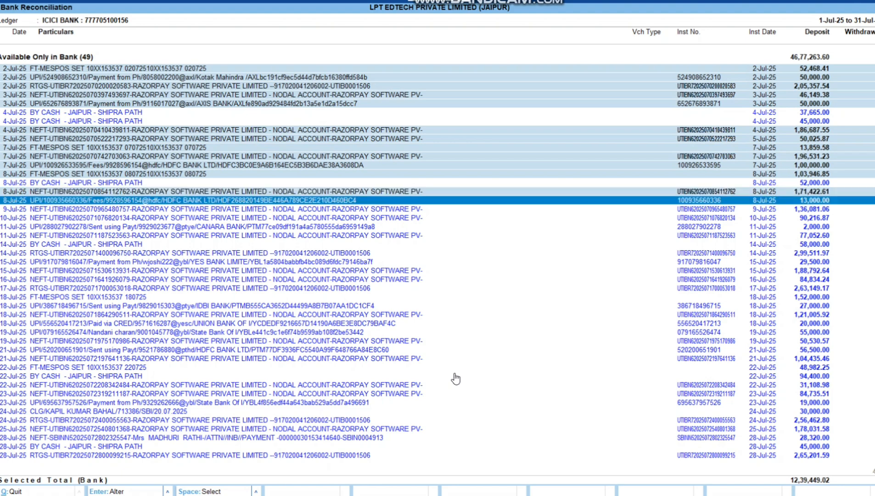
{"action": "key", "text": "Down"}
{"action": "key", "text": "space"}
{"action": "key", "text": "Down"}
{"action": "key", "text": "space"}
{"action": "key", "text": "Down"}
{"action": "key", "text": "space"}
{"action": "key", "text": "Down"}
{"action": "key", "text": "space"}
{"action": "key", "text": "Down"}
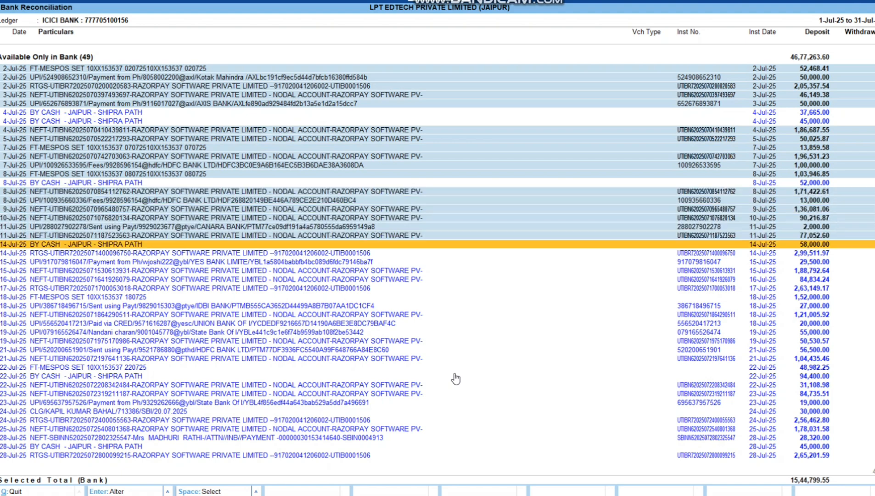
{"action": "key", "text": "Down"}
{"action": "key", "text": "space"}
{"action": "key", "text": "Down"}
{"action": "key", "text": "space"}
{"action": "key", "text": "Down"}
{"action": "key", "text": "space"}
{"action": "key", "text": "Down"}
{"action": "key", "text": "space"}
{"action": "key", "text": "Down"}
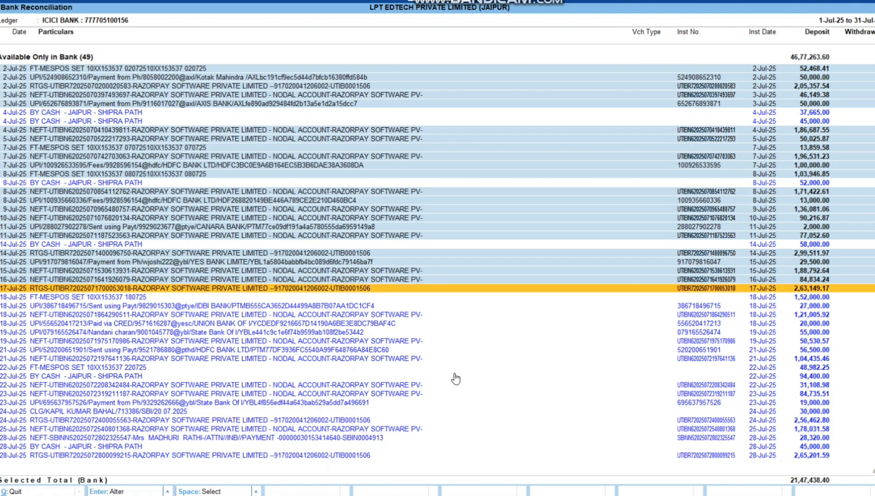
{"action": "key", "text": "space"}
{"action": "key", "text": "Down"}
- Mark the 18-Jul to 29-Jul UPI, NEFT, CLG and RTGS deposits, skipping cash deposits
{"action": "key", "text": "Down"}
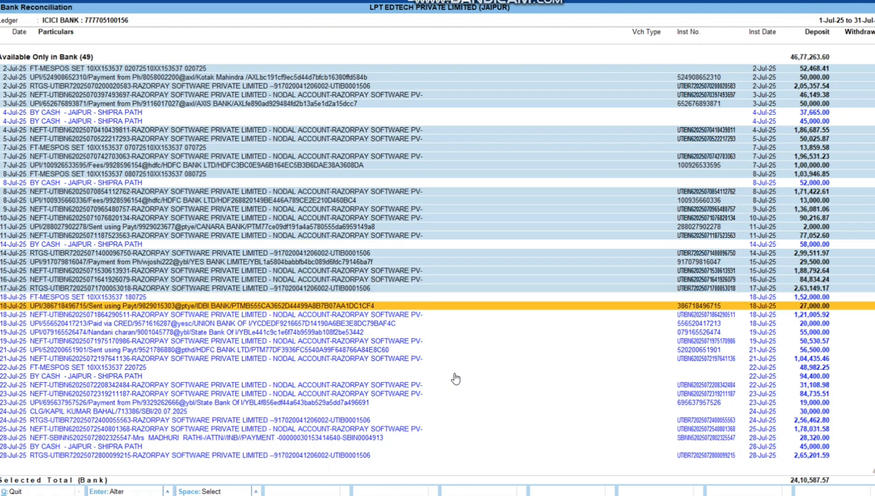
{"action": "key", "text": "space"}
{"action": "key", "text": "Down"}
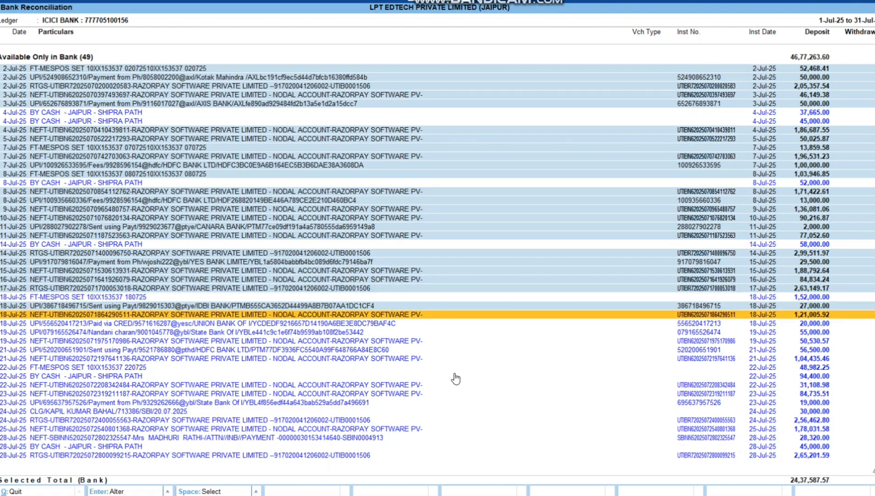
{"action": "key", "text": "space"}
{"action": "key", "text": "Down"}
{"action": "key", "text": "space"}
{"action": "key", "text": "Down"}
{"action": "key", "text": "space"}
{"action": "key", "text": "Down"}
{"action": "key", "text": "space"}
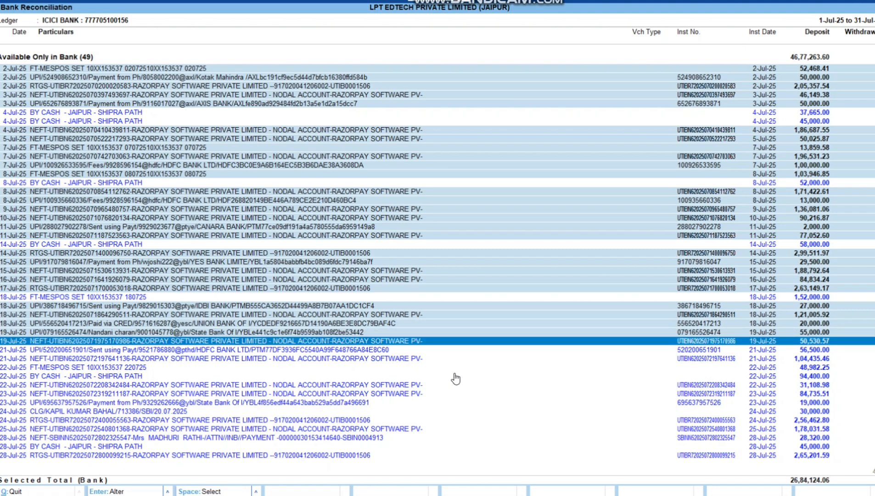
{"action": "key", "text": "Down"}
{"action": "key", "text": "space"}
{"action": "key", "text": "Down"}
{"action": "key", "text": "space"}
{"action": "key", "text": "Down"}
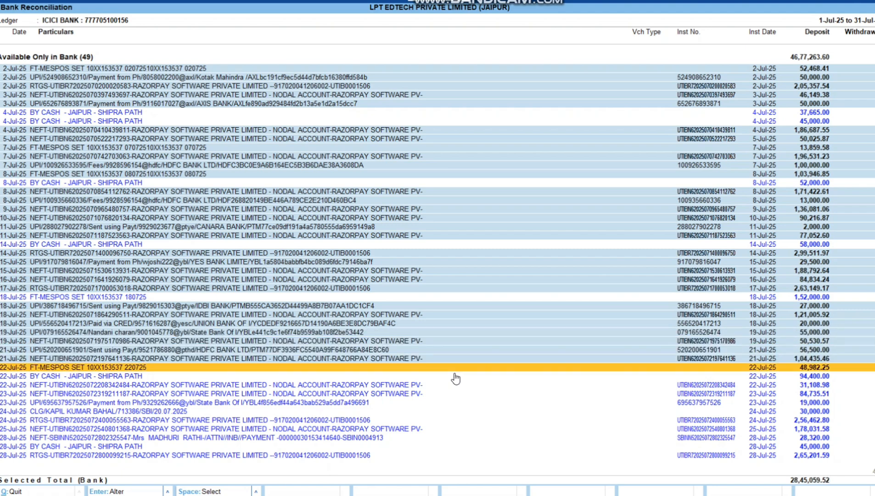
{"action": "key", "text": "Down"}
{"action": "key", "text": "Down"}
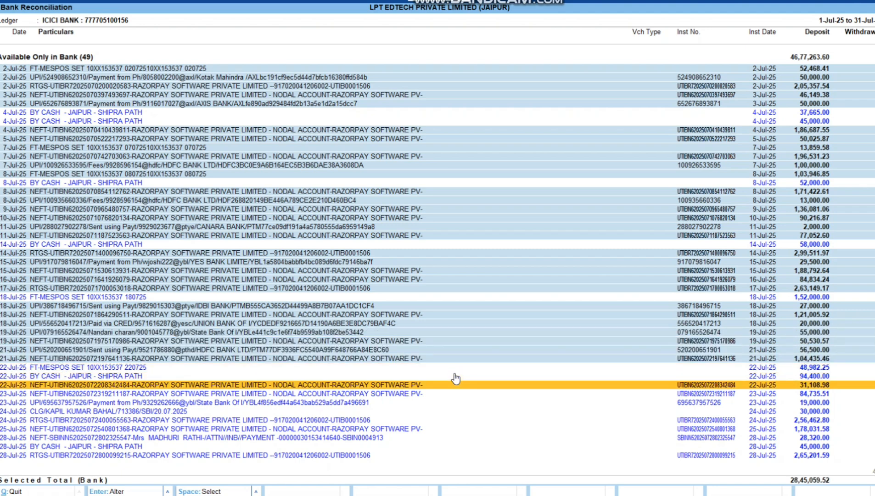
{"action": "key", "text": "space"}
{"action": "key", "text": "Down"}
{"action": "key", "text": "space"}
{"action": "key", "text": "Down"}
{"action": "key", "text": "space"}
{"action": "key", "text": "Down"}
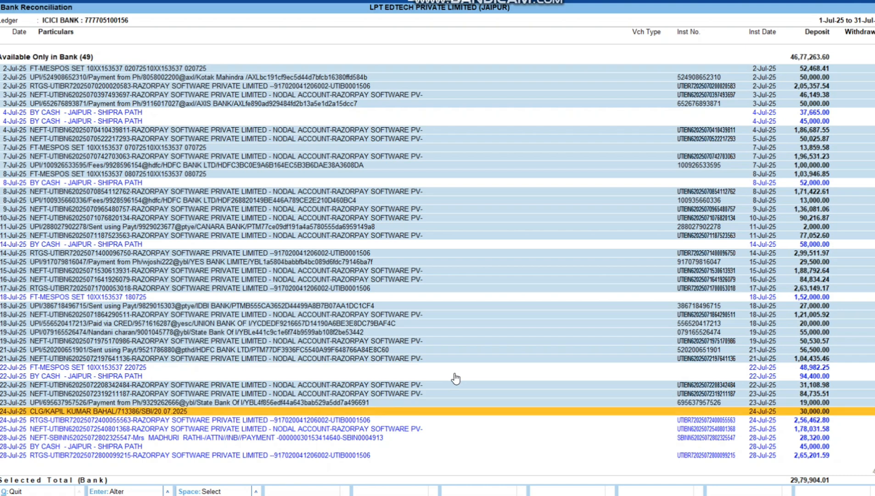
{"action": "key", "text": "space"}
{"action": "key", "text": "Down"}
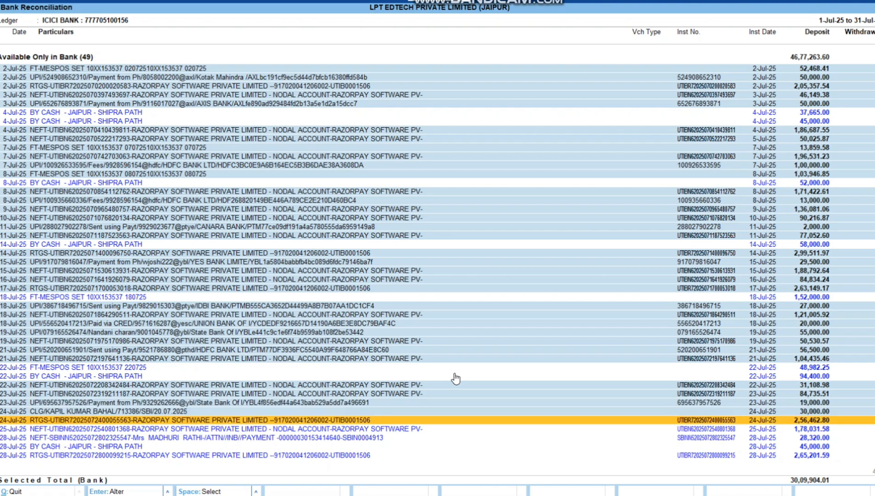
{"action": "key", "text": "space"}
{"action": "key", "text": "Down"}
{"action": "key", "text": "space"}
{"action": "key", "text": "Down"}
{"action": "key", "text": "space"}
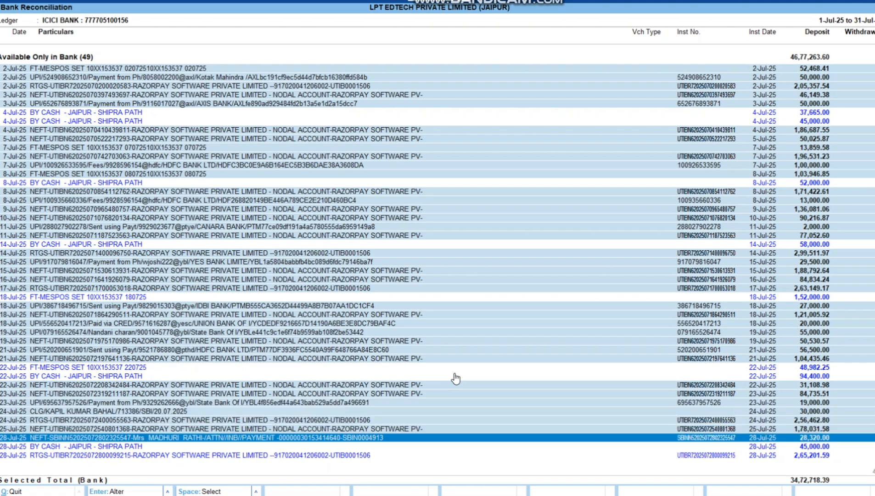
{"action": "key", "text": "Down"}
{"action": "key", "text": "Down"}
{"action": "key", "text": "Down"}
{"action": "key", "text": "Down"}
{"action": "key", "text": "Down"}
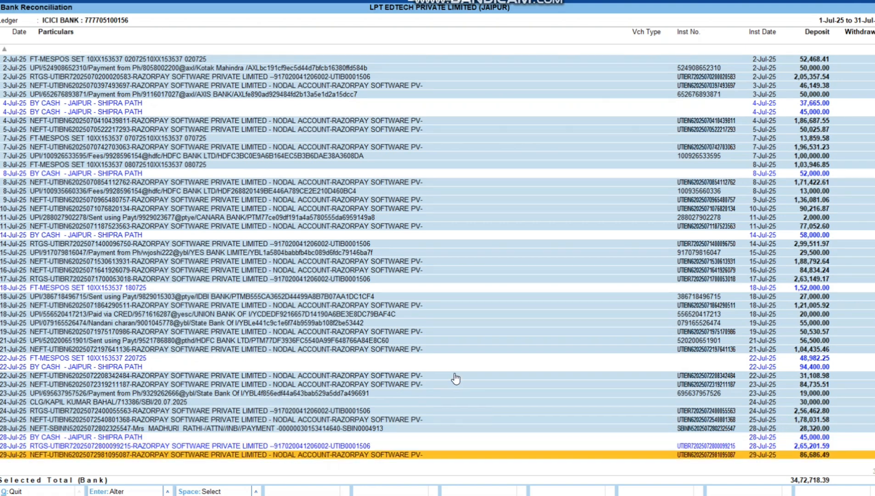
{"action": "key", "text": "Up"}
{"action": "key", "text": "Up"}
{"action": "key", "text": "Up"}
{"action": "key", "text": "Up"}
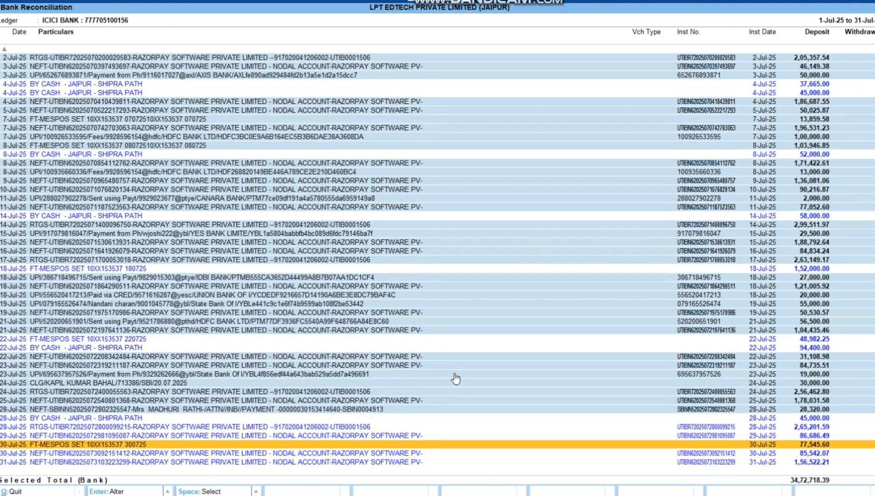
{"action": "key", "text": "space"}
{"action": "key", "text": "Down"}
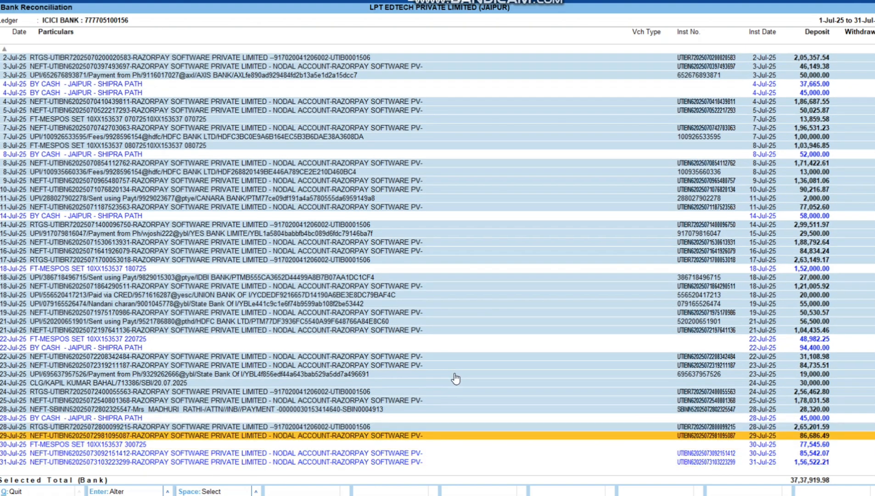
{"action": "key", "text": "space"}
- Leave out the 30-Jul FT-MESPOS settlement and add the 30-Jul and 31-Jul NEFT deposits
{"action": "key", "text": "Down"}
{"action": "key", "text": "space"}
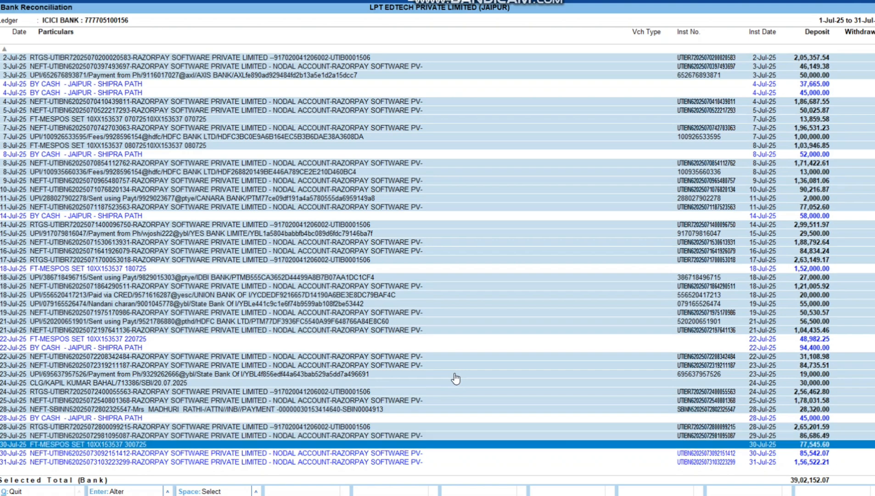
{"action": "key", "text": "space"}
{"action": "key", "text": "Down"}
{"action": "key", "text": "space"}
{"action": "key", "text": "Down"}
{"action": "key", "text": "space"}
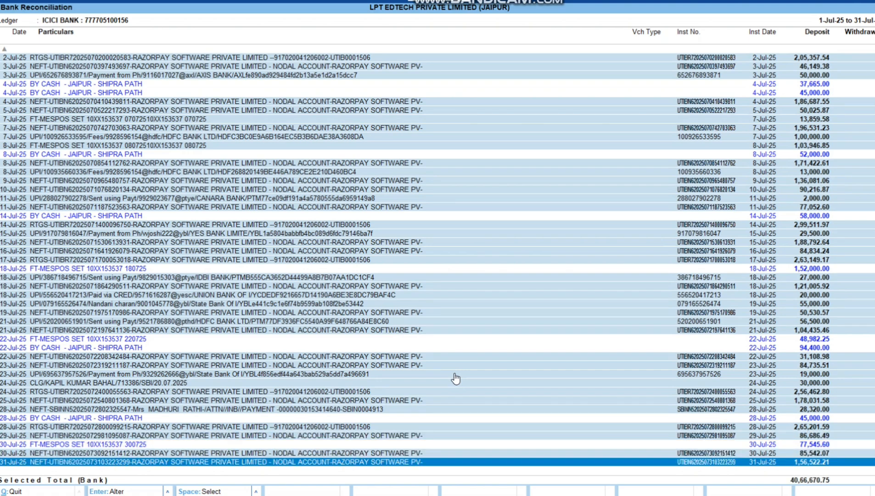
- Create receipts for all selected deposits with common ledger Student Fee Due (Jaipur)
{"action": "key", "text": "alt+c"}
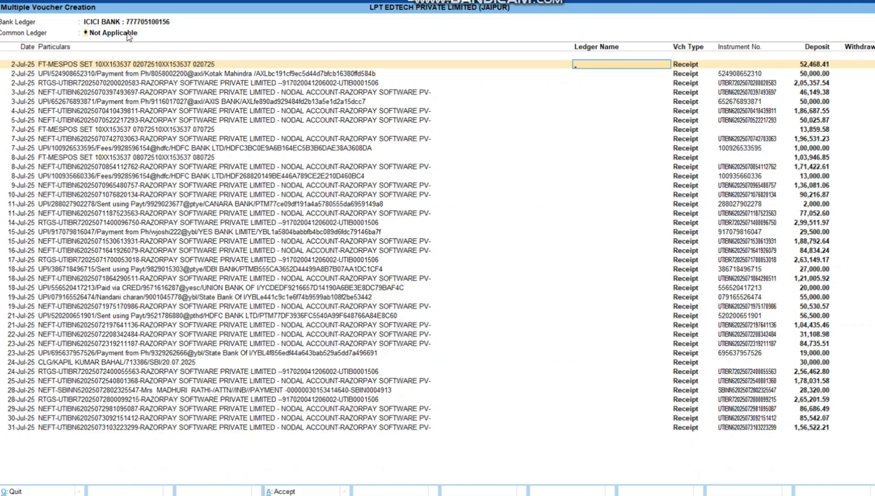
{"action": "left_click", "coordinate": [129, 35]}
{"action": "type", "text": "STUD"}
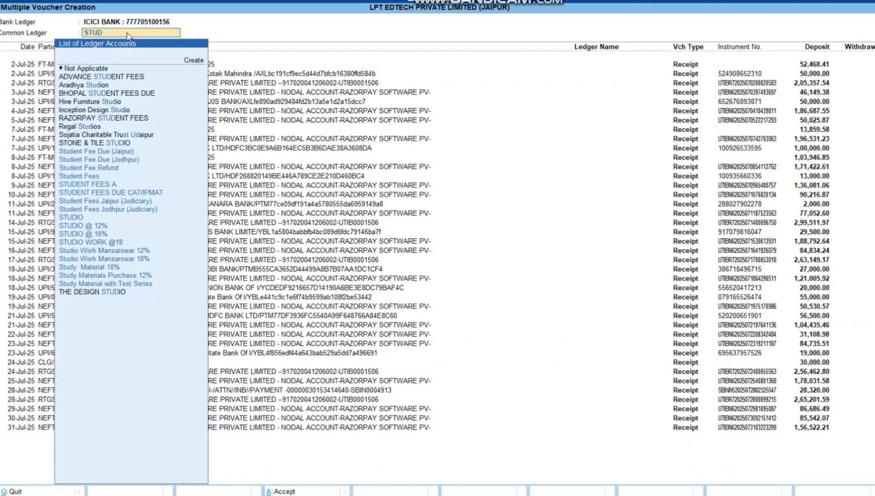
{"action": "type", "text": "ENT"}
{"action": "key", "text": "Down"}
{"action": "key", "text": "Down"}
{"action": "key", "text": "Up"}
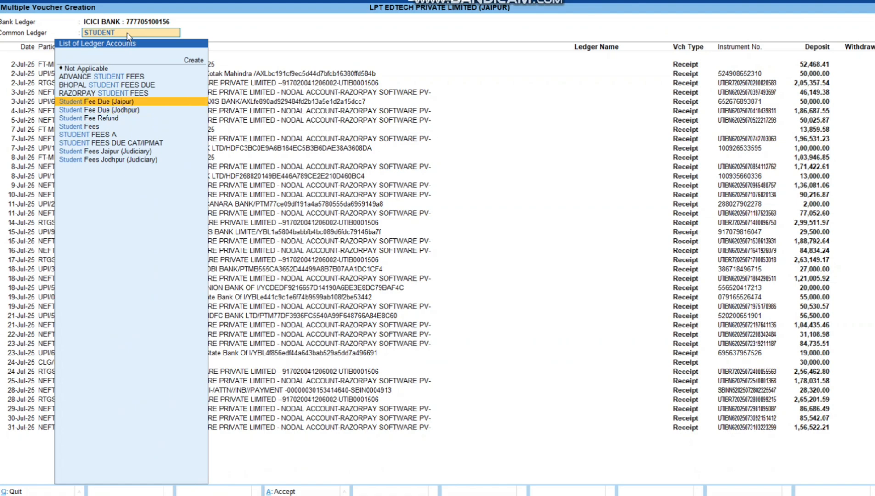
{"action": "key", "text": "Return"}
{"action": "key", "text": "Down"}
{"action": "key", "text": "Down"}
{"action": "key", "text": "Down"}
{"action": "key", "text": "Down"}
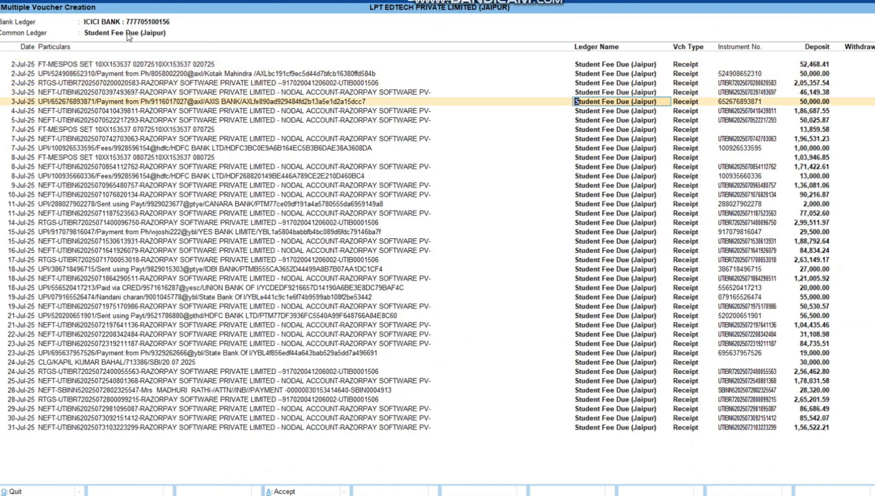
{"action": "key", "text": "ctrl+a"}
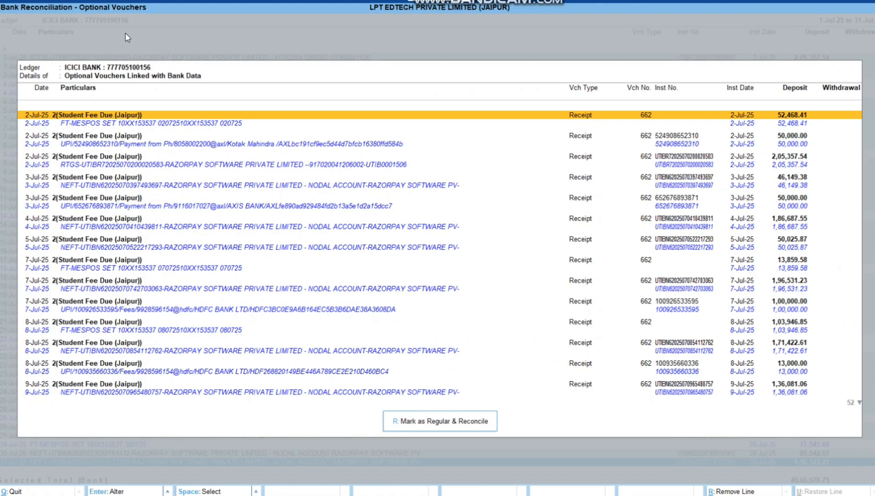
- Mark the new receipts as regular and reconcile them
{"action": "left_click", "coordinate": [393, 422]}
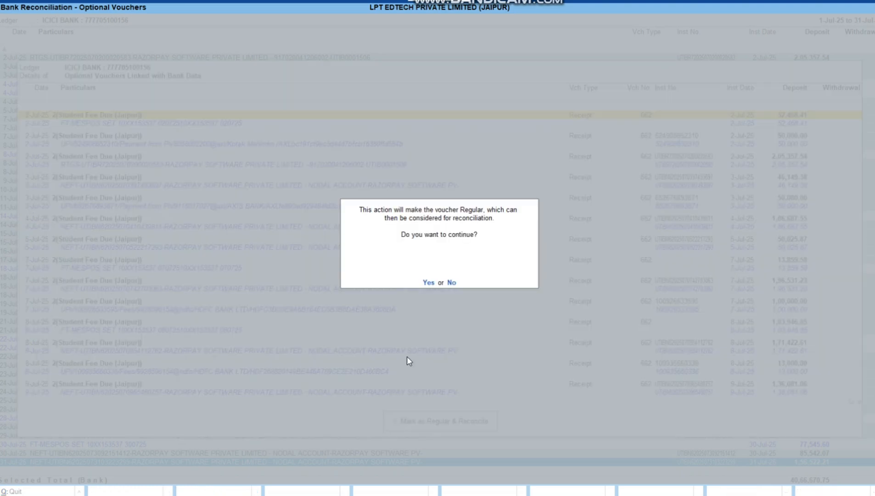
{"action": "left_click", "coordinate": [430, 284]}
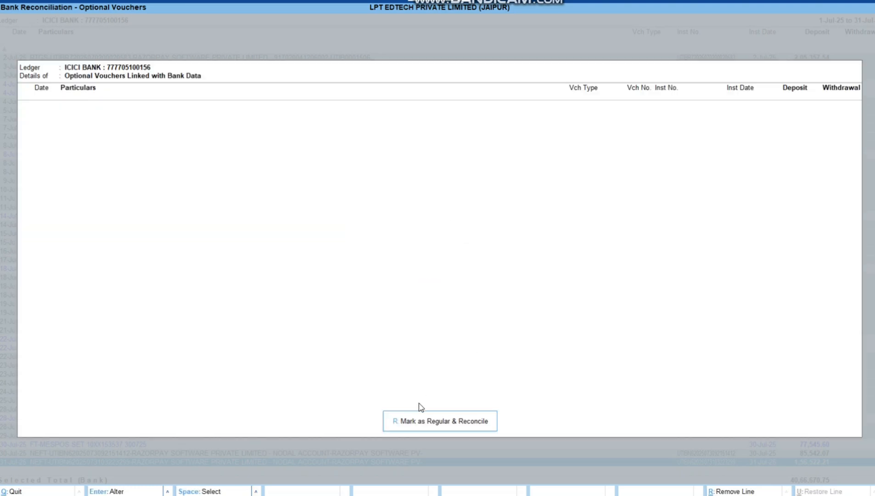
{"action": "left_click", "coordinate": [416, 420]}
- Select, then deselect, the 4-Jul 37,665, 4-Jul 45,000 and 8-Jul 52,000 cash deposits
{"action": "key", "text": "Down"}
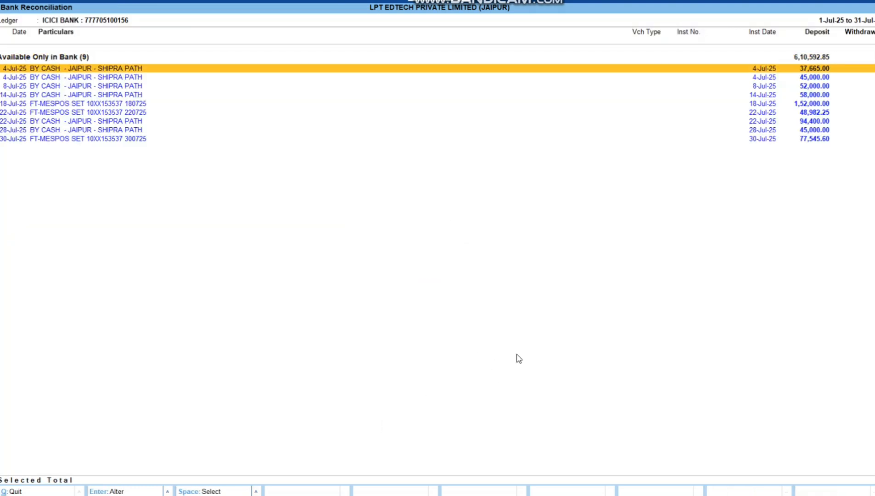
{"action": "key", "text": "space"}
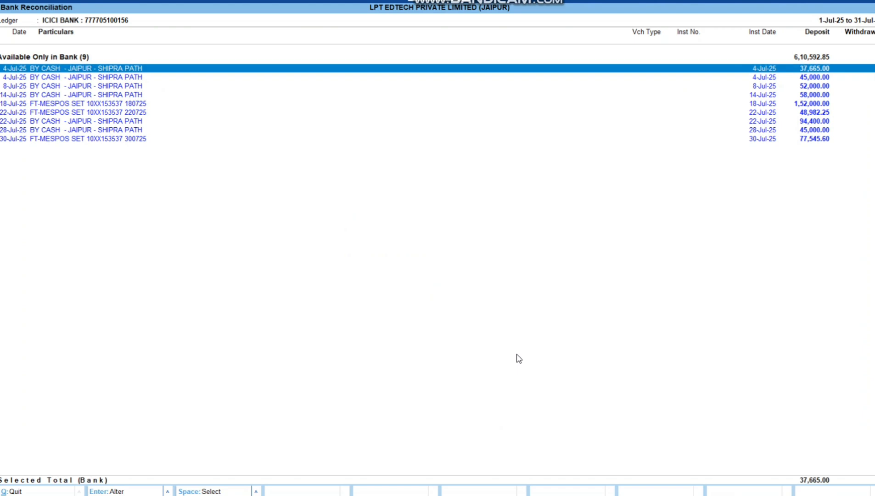
{"action": "key", "text": "Down"}
{"action": "key", "text": "space"}
{"action": "key", "text": "Down"}
{"action": "key", "text": "space"}
{"action": "key", "text": "Down"}
{"action": "key", "text": "Up"}
{"action": "key", "text": "Up"}
{"action": "key", "text": "Up"}
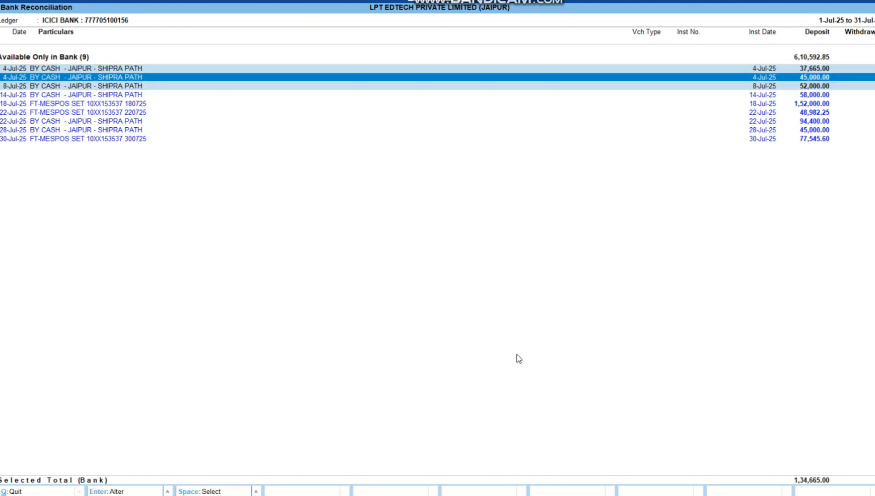
{"action": "key", "text": "space"}
{"action": "key", "text": "Down"}
{"action": "key", "text": "space"}
{"action": "key", "text": "Down"}
{"action": "key", "text": "space"}
{"action": "key", "text": "Up"}
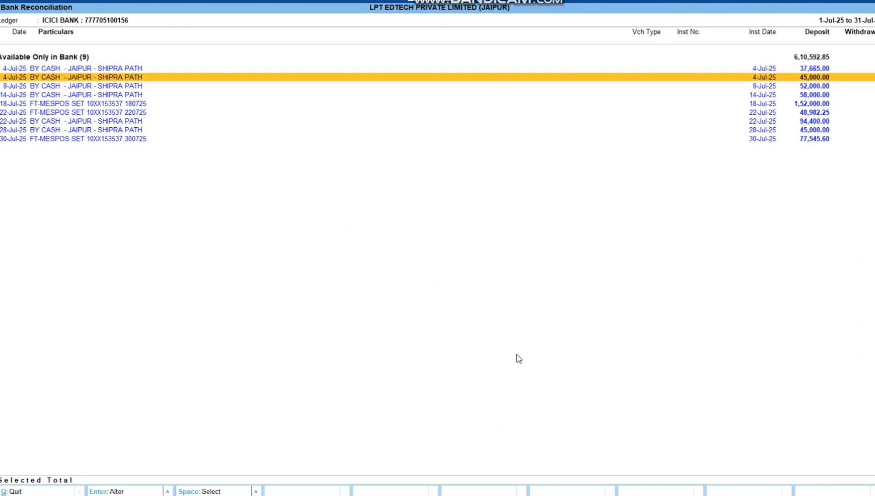
{"action": "key", "text": "Up"}
- Record the 4-Jul 37,665 deposit as a Contra voucher from Cash Jaipur, skipping denominations
{"action": "key", "text": "Return"}
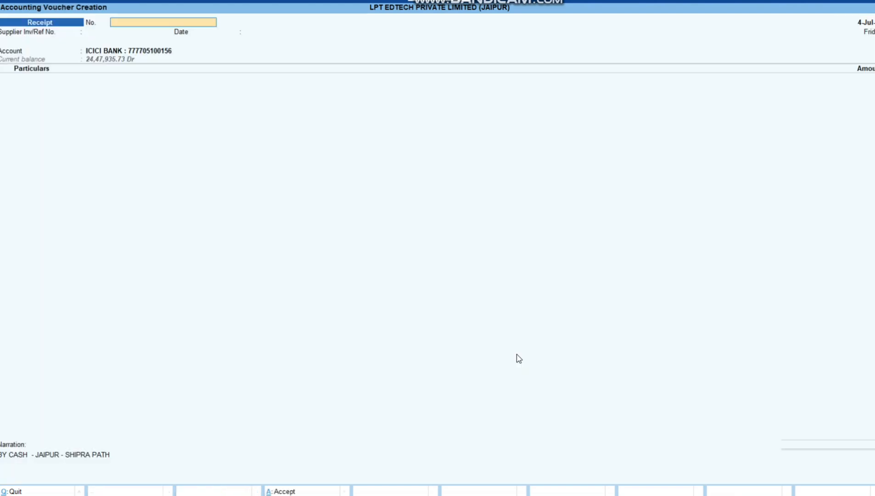
{"action": "key", "text": "Return"}
{"action": "key", "text": "Return"}
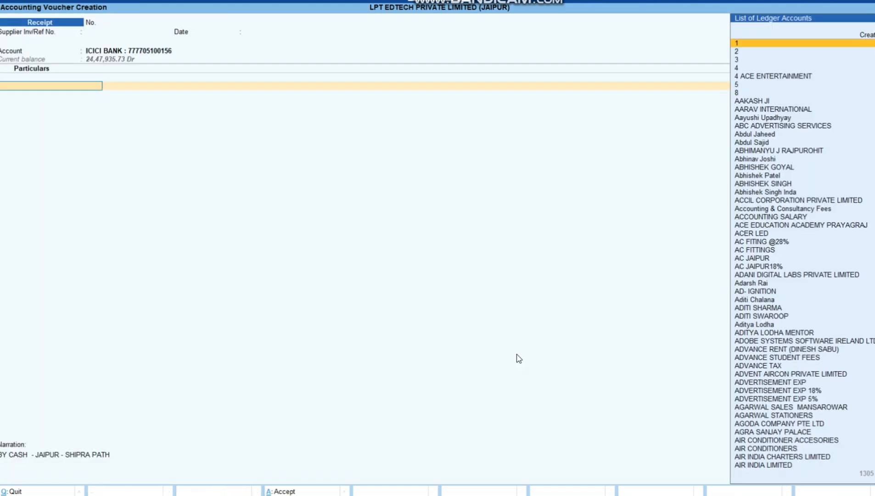
{"action": "key", "text": "F4"}
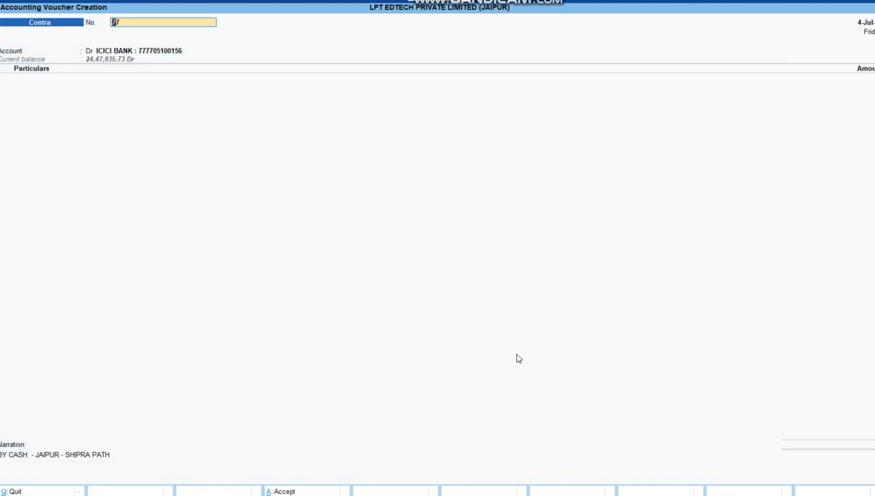
{"action": "type", "text": "CAS"}
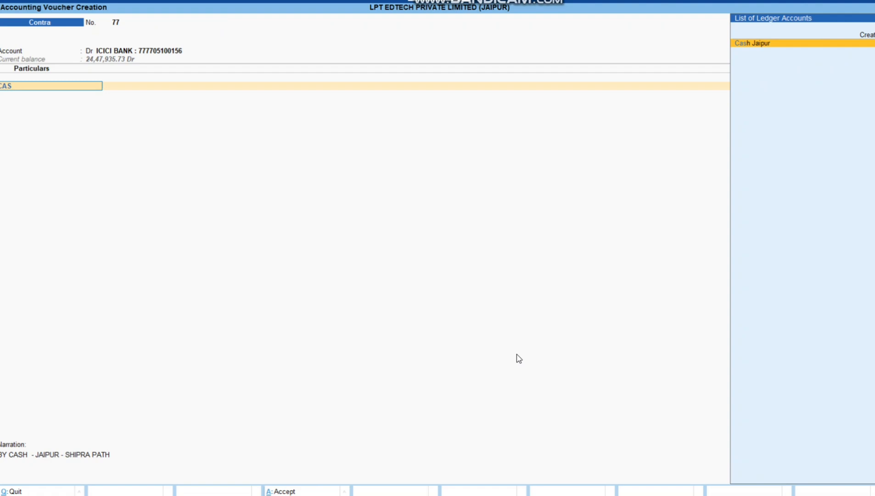
{"action": "key", "text": "Return"}
{"action": "key", "text": "Return"}
{"action": "key", "text": "Return"}
{"action": "key", "text": "Return"}
{"action": "key", "text": "Return"}
{"action": "key", "text": "Return"}
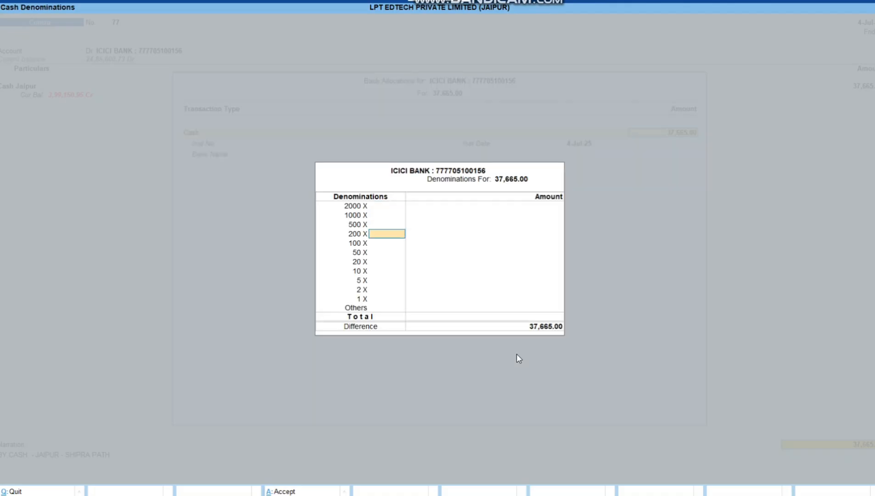
{"action": "key", "text": "ctrl+a"}
{"action": "key", "text": "ctrl+a"}
{"action": "key", "text": "ctrl+a"}
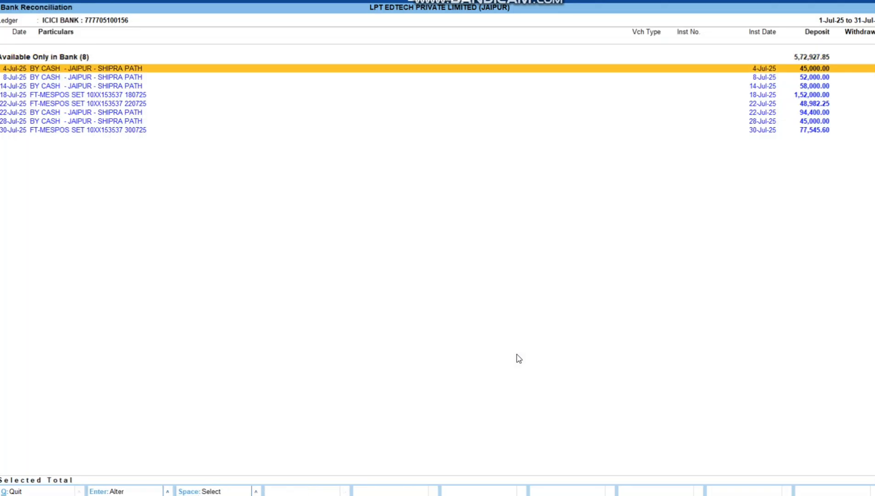
- Select the five cash deposits: 4-Jul 45,000, 8-Jul 52,000, 14-Jul 58,000, 22-Jul 94,400, 28-Jul 45,000
{"action": "key", "text": "space"}
{"action": "key", "text": "space"}
{"action": "key", "text": "space"}
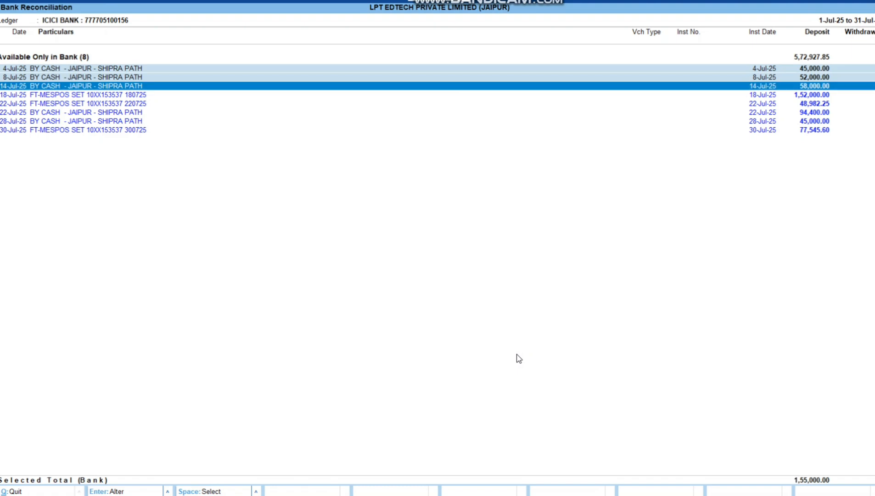
{"action": "key", "text": "Down"}
{"action": "key", "text": "Down"}
{"action": "key", "text": "Down"}
{"action": "key", "text": "space"}
{"action": "key", "text": "Down"}
{"action": "key", "text": "space"}
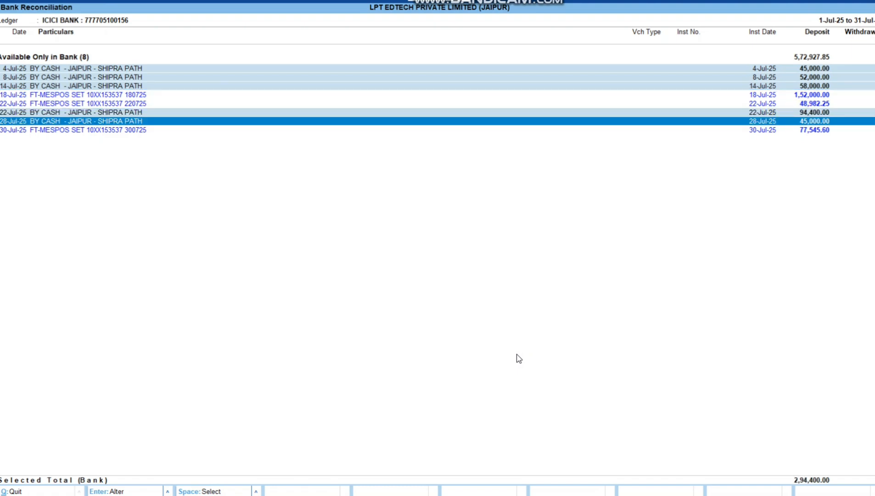
- Voucher the five cash deposits against Cash Jaipur and mark them regular and reconciled
{"action": "key", "text": "alt+c"}
{"action": "key", "text": "BackSpace"}
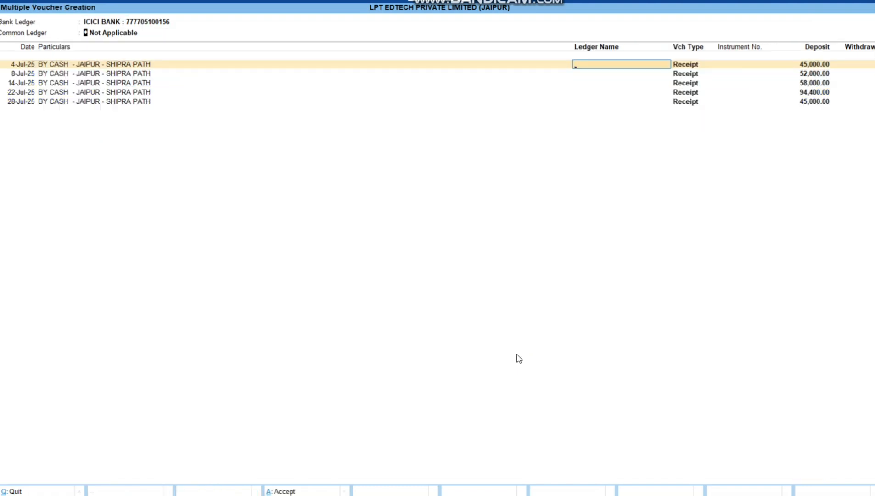
{"action": "type", "text": "CAS"}
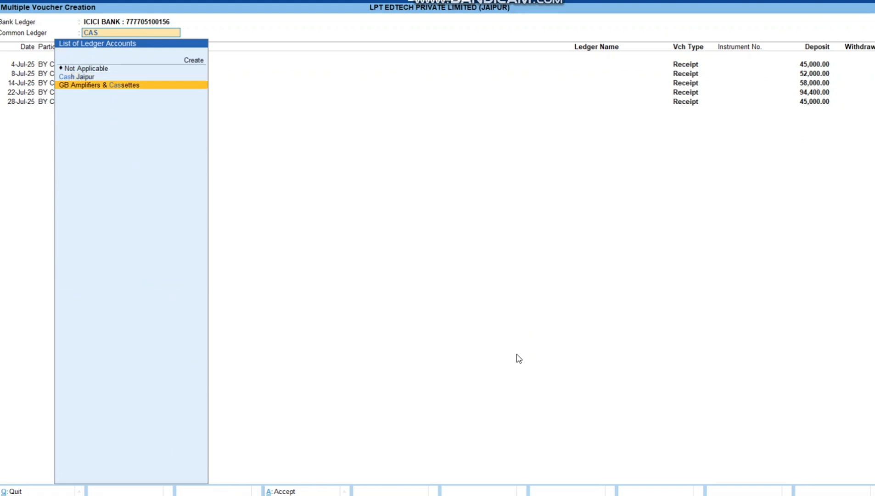
{"action": "key", "text": "Return"}
{"action": "key", "text": "ctrl+a"}
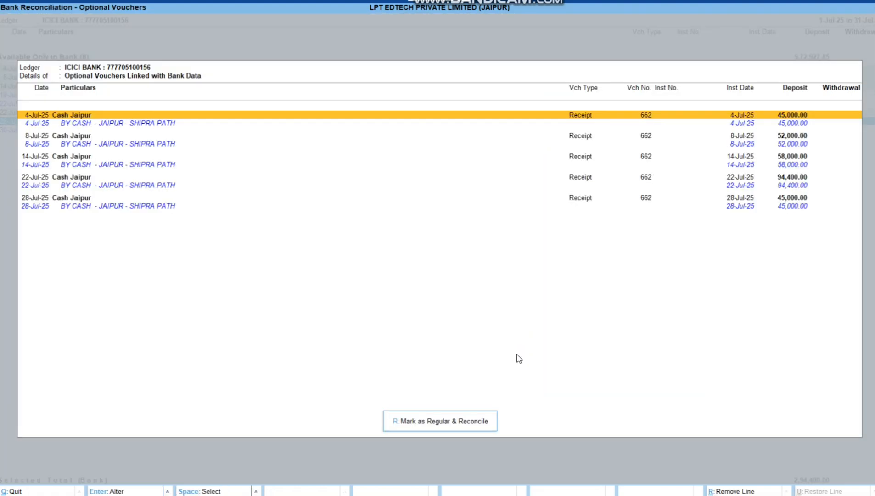
{"action": "key", "text": "r"}
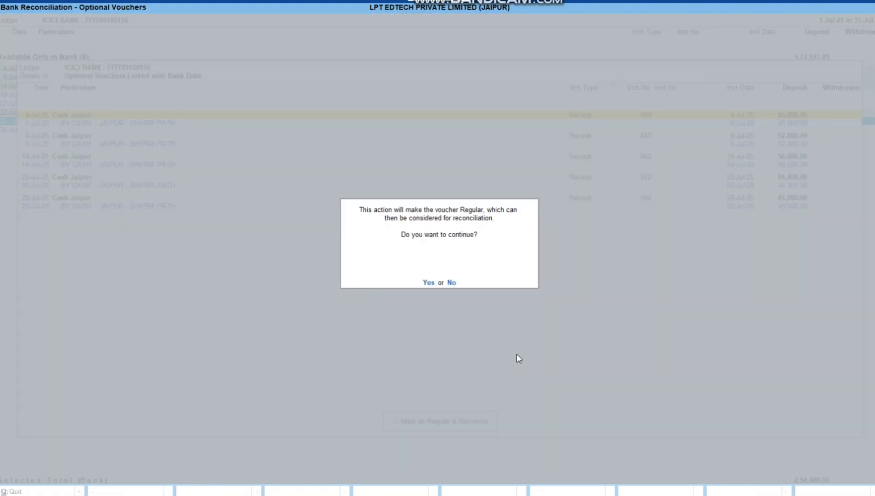
{"action": "key", "text": "y"}
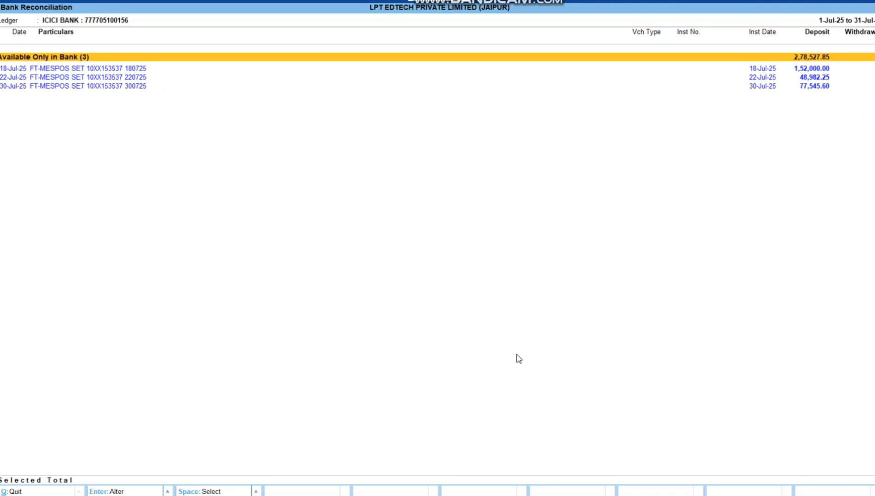
{"action": "key", "text": "Down"}
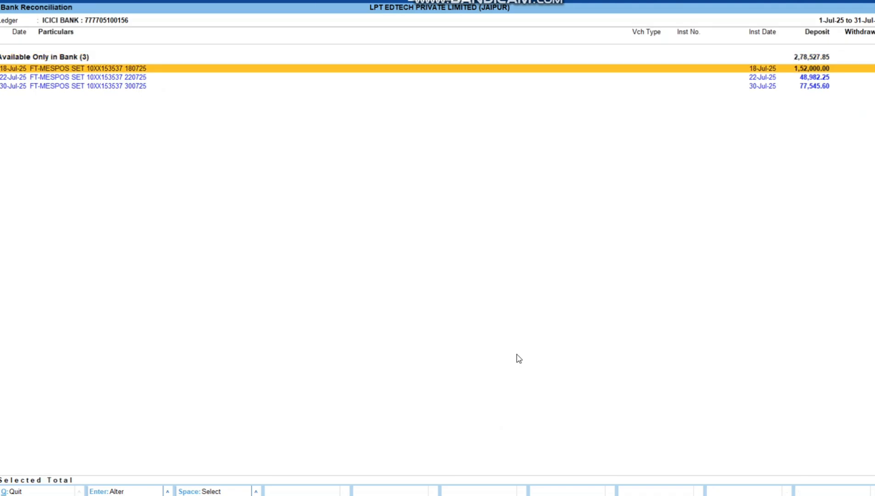
{"action": "key", "text": "Return"}
{"action": "key", "text": "Return"}
{"action": "key", "text": "Return"}
{"action": "key", "text": "Return"}
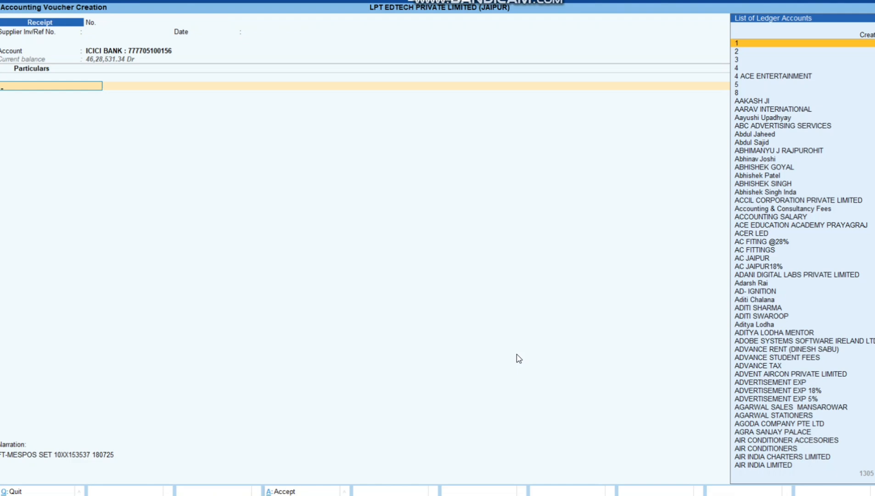
- Record the 18-Jul entry as a receipt to Student Fee Due (Jaipur)
{"action": "type", "text": "stu"}
{"action": "key", "text": "Return"}
{"action": "key", "text": "ctrl+a"}
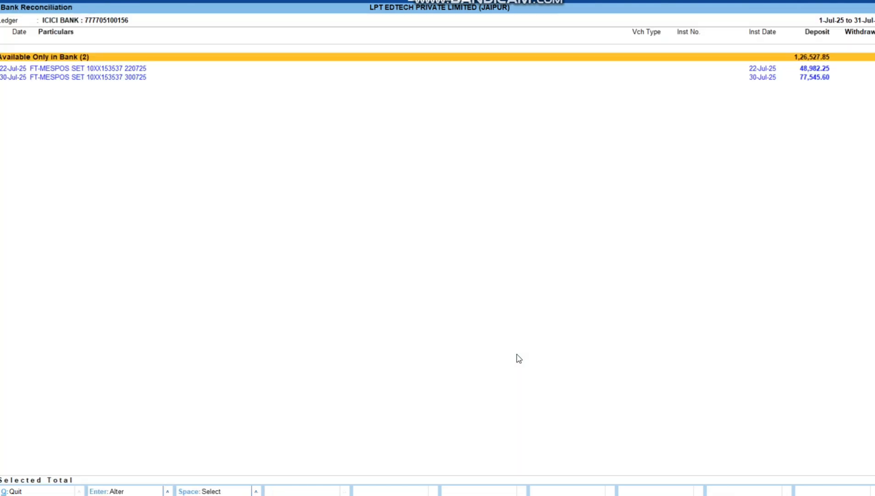
- Voucher the 22-Jul and 30-Jul card settlements to Student Fee Due (Jaipur) and reconcile them
{"action": "key", "text": "Down"}
{"action": "key", "text": "space"}
{"action": "key", "text": "space"}
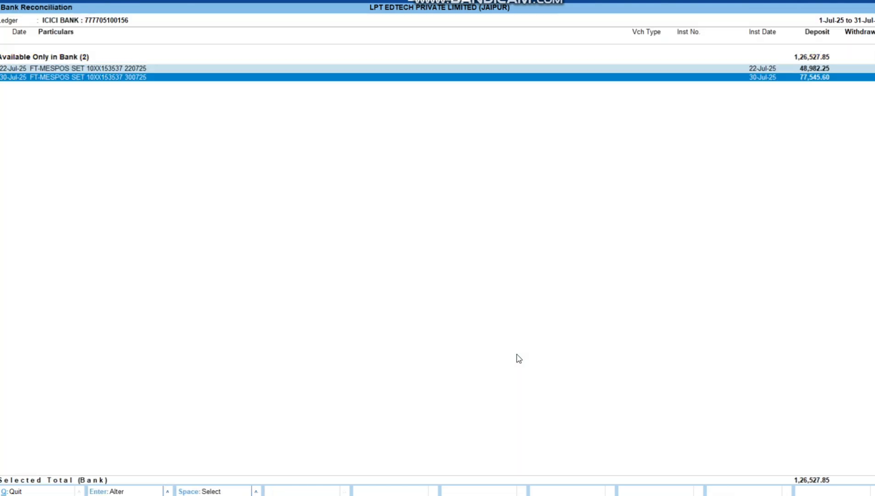
{"action": "key", "text": "Return"}
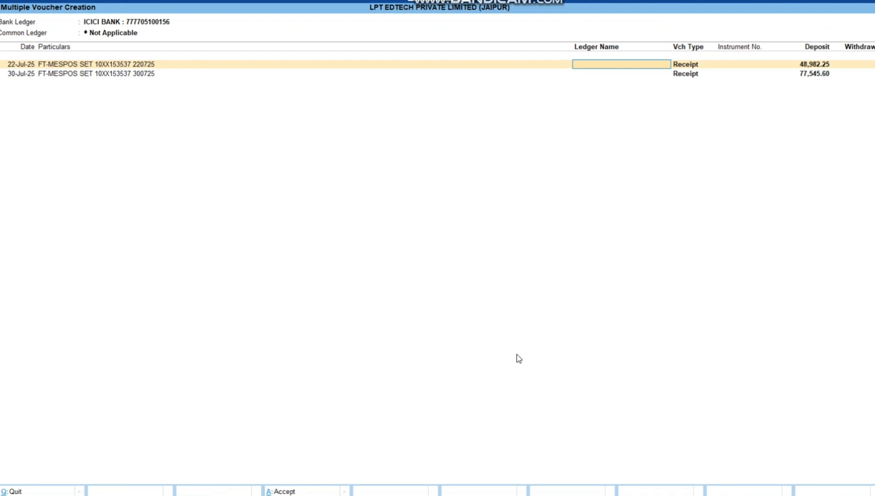
{"action": "type", "text": "2"}
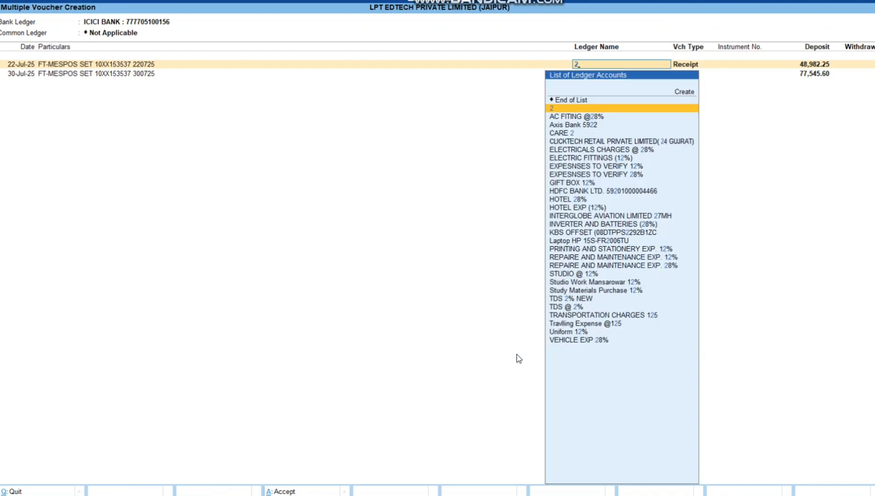
{"action": "key", "text": "Return"}
{"action": "key", "text": "Return"}
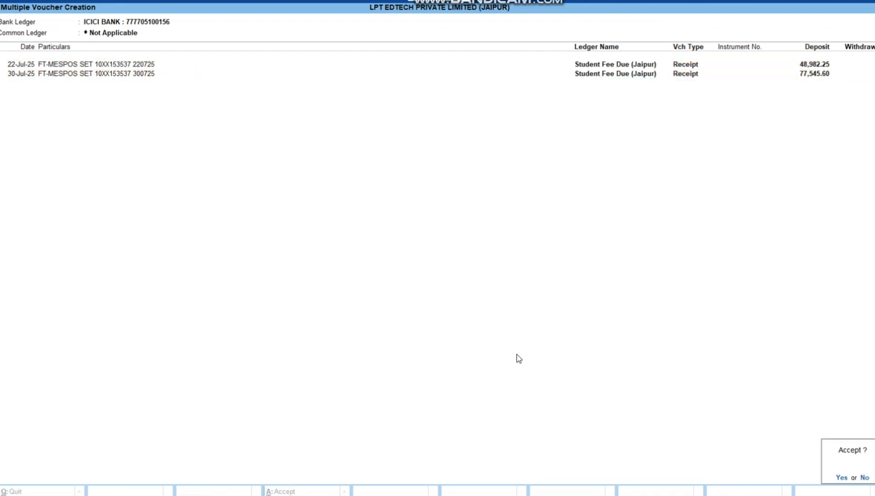
{"action": "key", "text": "Return"}
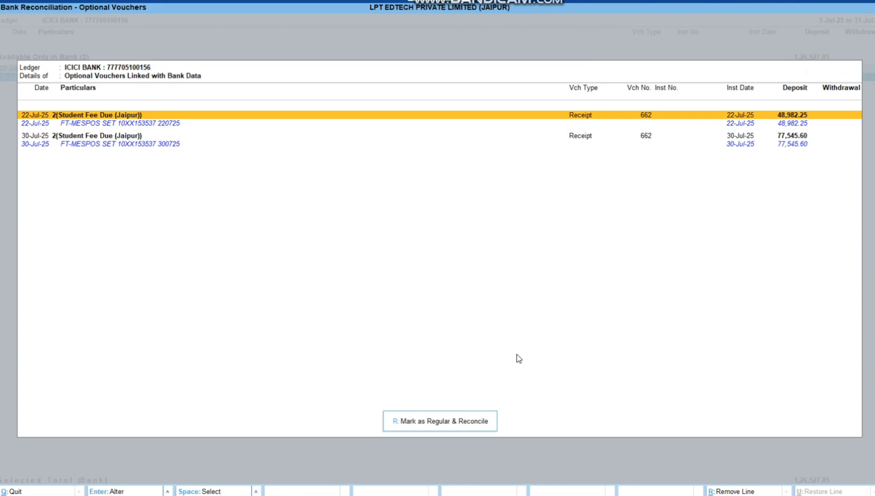
{"action": "key", "text": "r"}
{"action": "key", "text": "Return"}
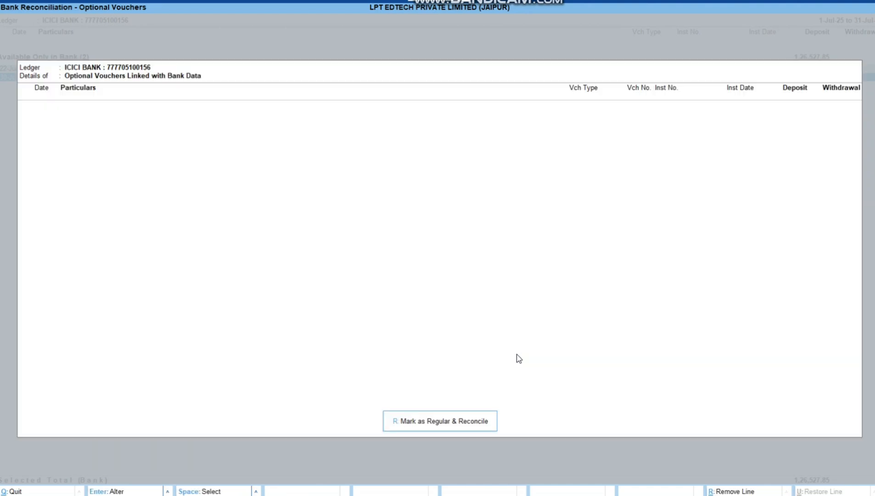
{"action": "key", "text": "Down"}
{"action": "key", "text": "Down"}
{"action": "key", "text": "Down"}
{"action": "key", "text": "Down"}
{"action": "key", "text": "Down"}
{"action": "key", "text": "Down"}
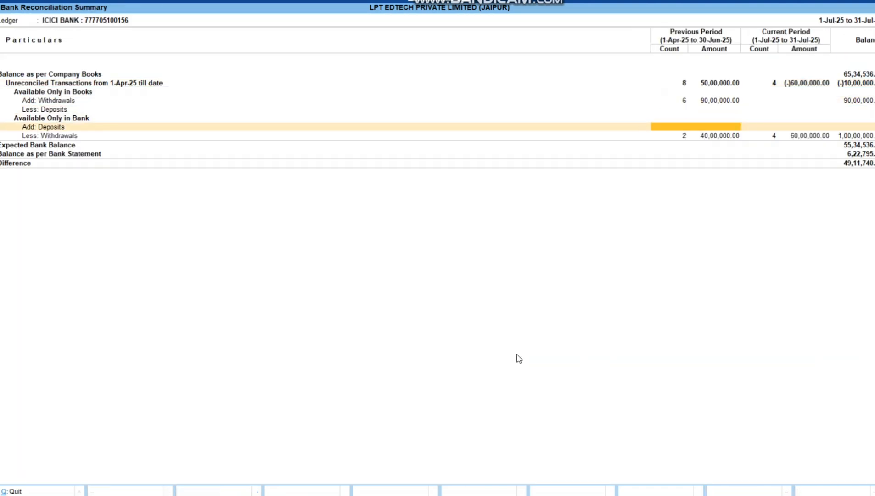
- List the bank-only withdrawals for 1-7-25 to 31-7-25, showing four RTGS entries totalling 60,00,000
{"action": "key", "text": "Return"}
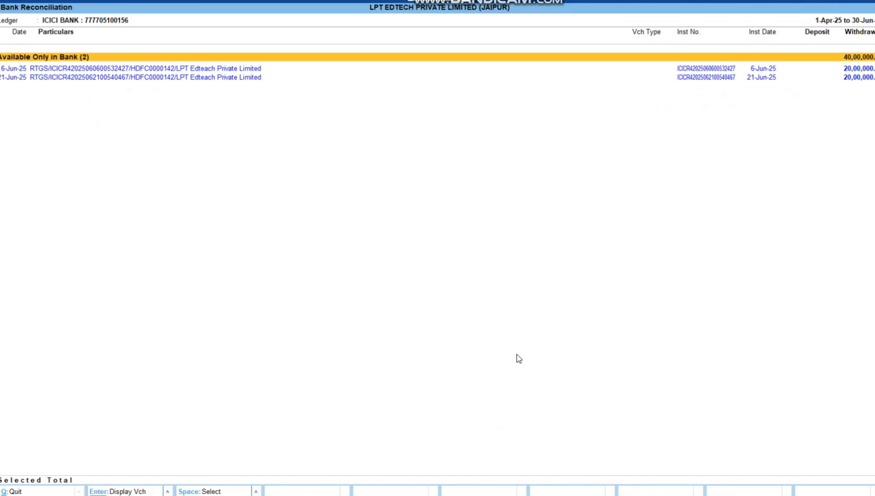
{"action": "key", "text": "alt+F2"}
{"action": "type", "text": "1-7-25"}
{"action": "key", "text": "Return"}
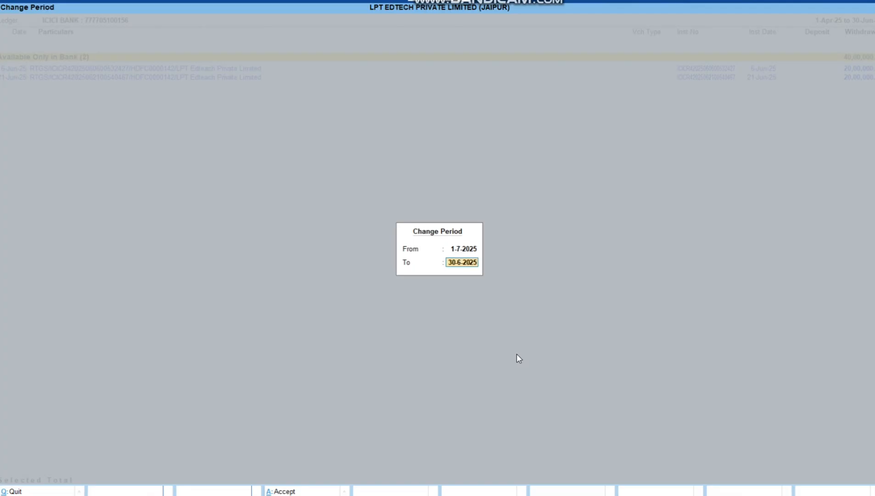
{"action": "type", "text": "31-7-25"}
{"action": "key", "text": "Return"}
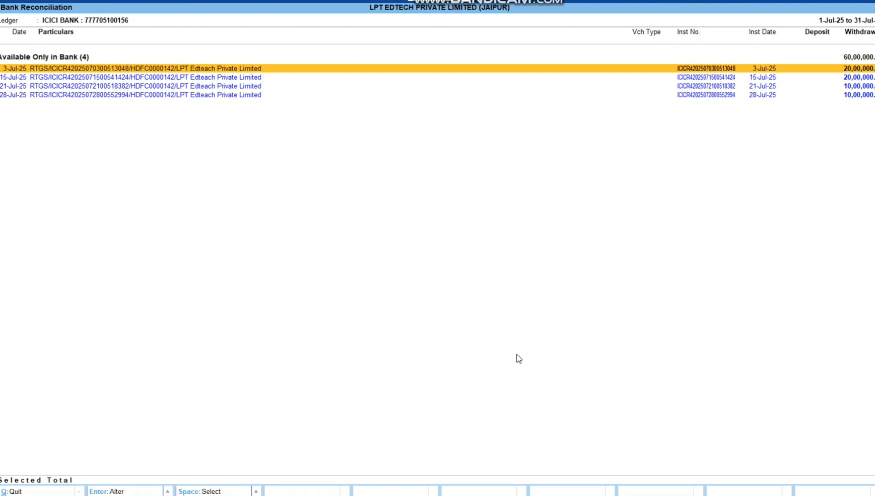
- Select the 3-, 15-, 21- and 28-Jul RTGS withdrawals in the bank reconciliation list
{"action": "key", "text": "space"}
{"action": "key", "text": "Down"}
{"action": "key", "text": "space"}
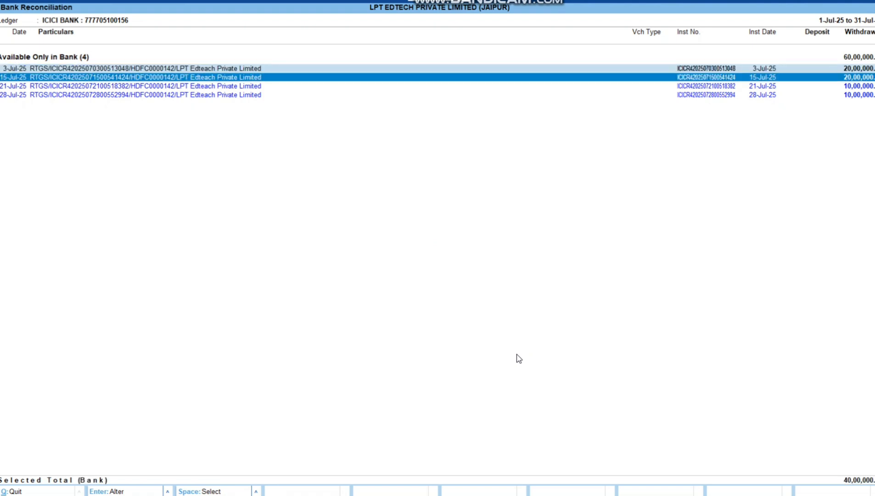
{"action": "key", "text": "Down"}
{"action": "key", "text": "space"}
{"action": "key", "text": "Down"}
{"action": "key", "text": "space"}
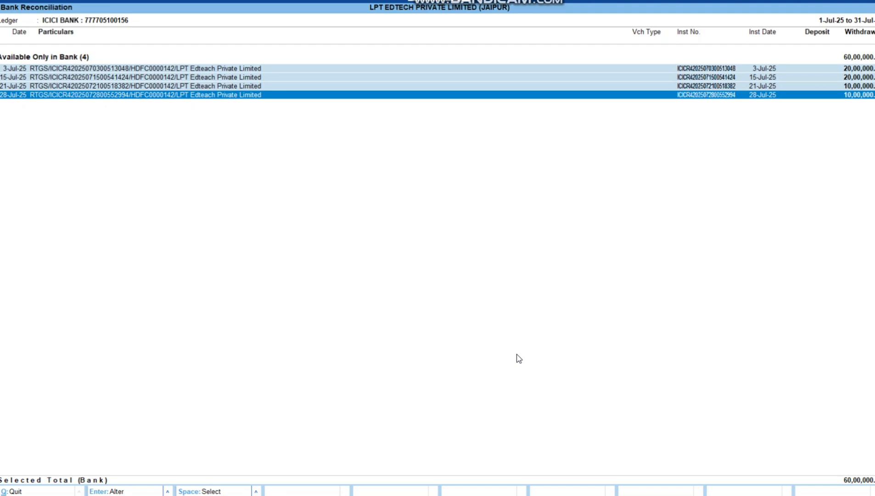
{"action": "key", "text": "F4"}
{"action": "key", "text": "Escape"}
- Start Multiple Voucher Creation for the four withdrawals, then quit without creating vouchers
{"action": "key", "text": "alt+c"}
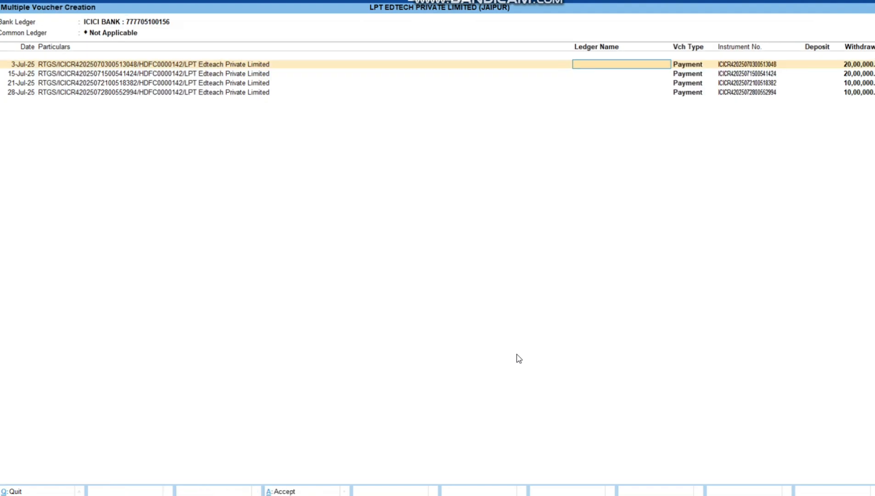
{"action": "key", "text": "BackSpace"}
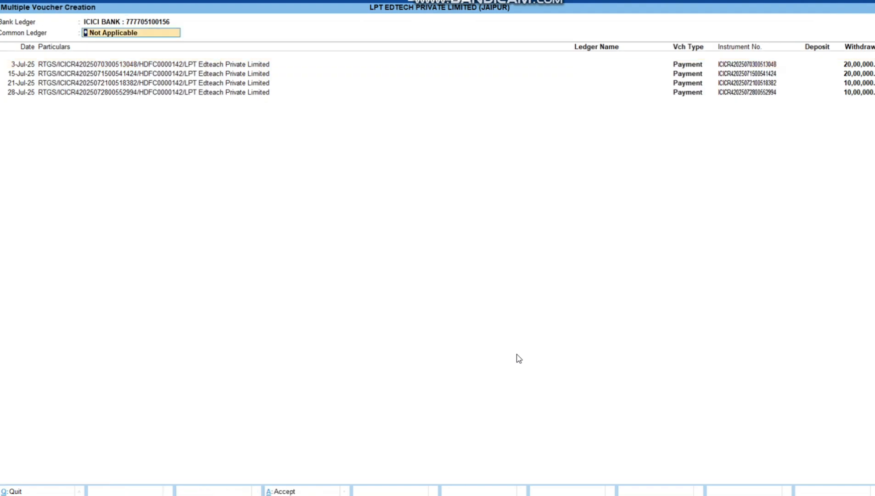
{"action": "key", "text": "Return"}
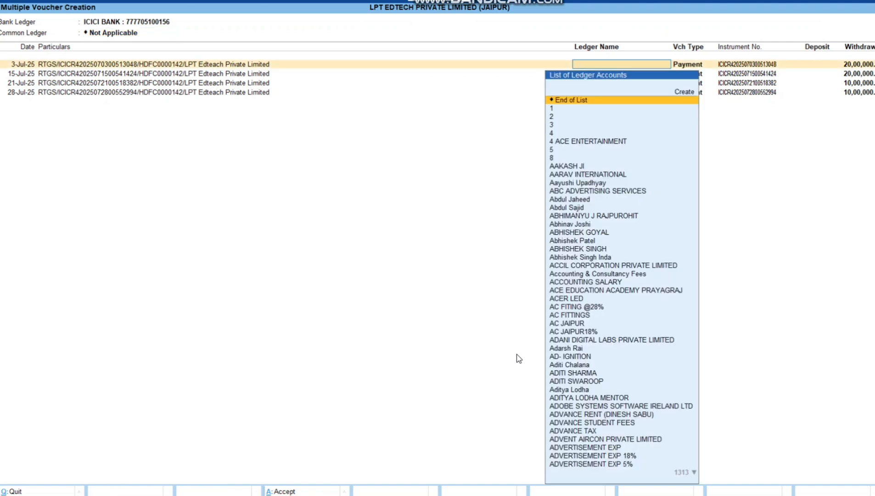
{"action": "key", "text": "Escape"}
{"action": "key", "text": "y"}
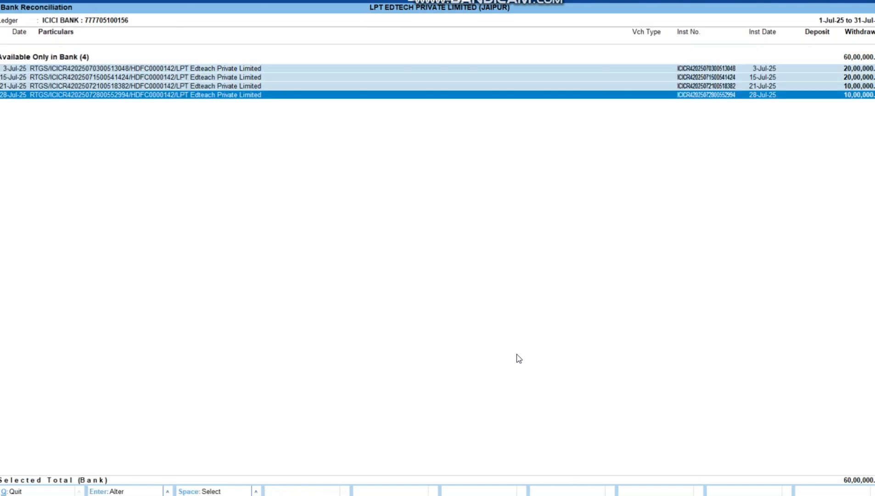
- Deselect the 15-, 21- and 28-Jul withdrawals so only the 3-Jul row remains
{"action": "key", "text": "Up"}
{"action": "key", "text": "Up"}
{"action": "key", "text": "Up"}
{"action": "key", "text": "space"}
{"action": "key", "text": "Down"}
{"action": "key", "text": "space"}
{"action": "key", "text": "Down"}
{"action": "key", "text": "space"}
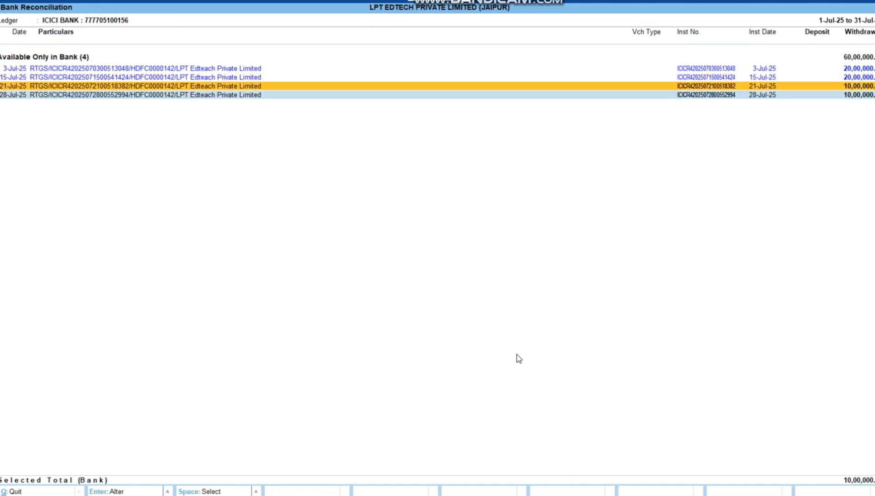
{"action": "key", "text": "Down"}
{"action": "key", "text": "space"}
{"action": "key", "text": "Up"}
{"action": "key", "text": "Up"}
{"action": "key", "text": "Up"}
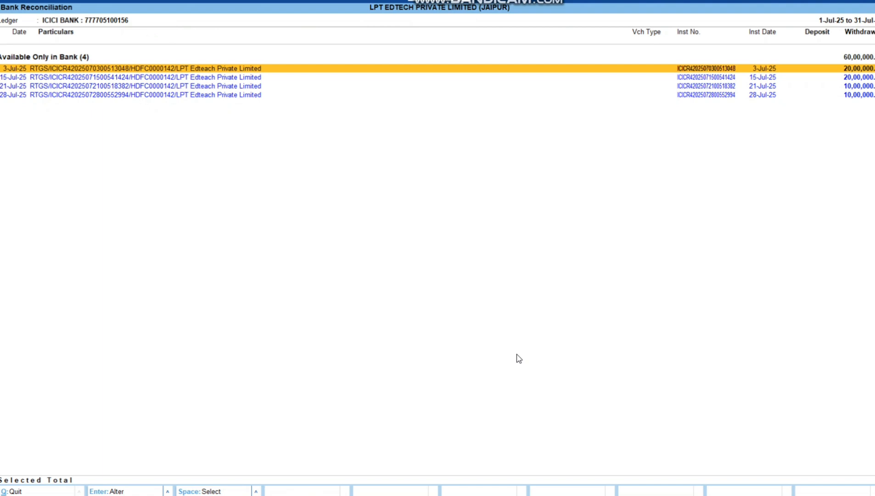
- Save a 3-Jul 20,00,000 payment voucher to ledger LPT EDTECH PVT. LTD. JODHPUR H.O
{"action": "key", "text": "Return"}
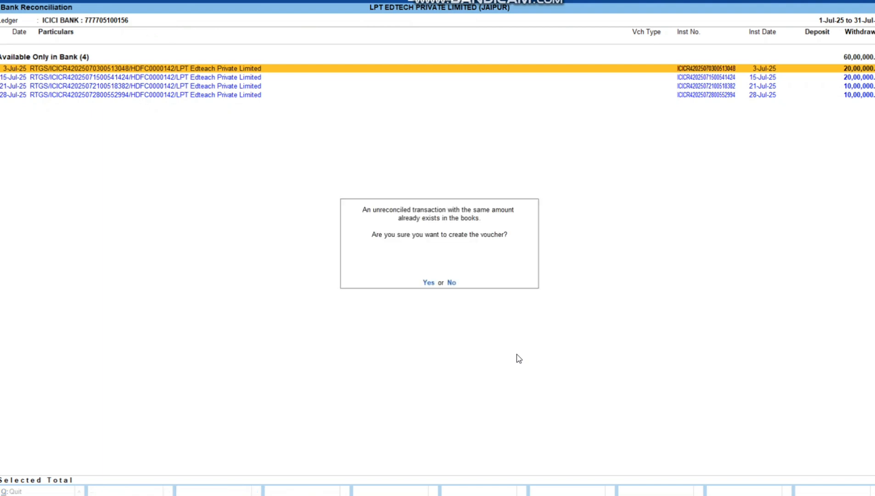
{"action": "key", "text": "y"}
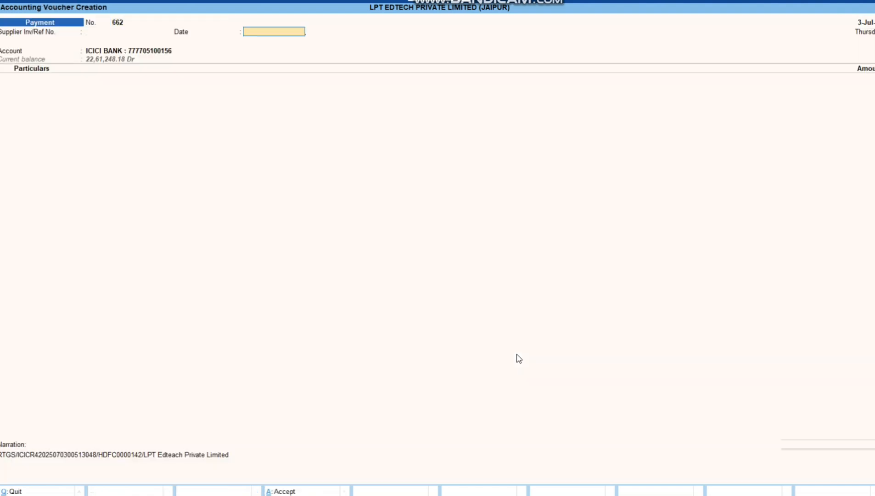
{"action": "key", "text": "Return"}
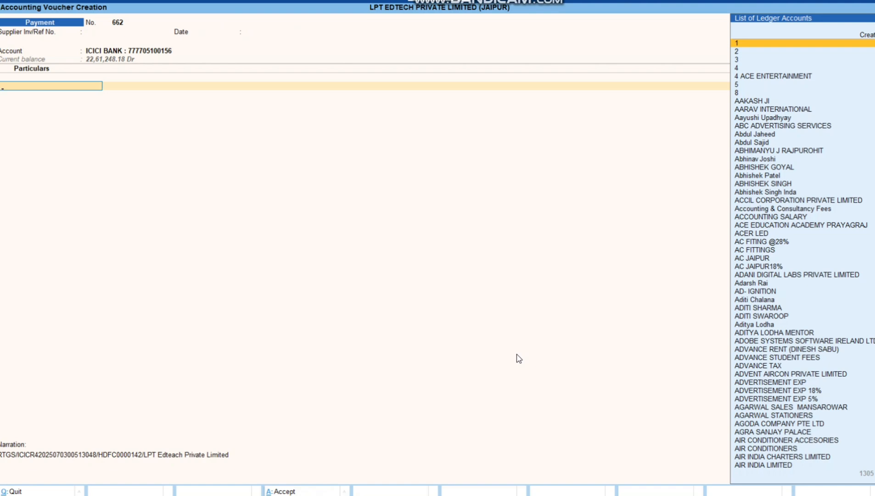
{"action": "type", "text": "LPT"}
{"action": "key", "text": "Down"}
{"action": "key", "text": "Down"}
{"action": "key", "text": "Down"}
{"action": "key", "text": "Down"}
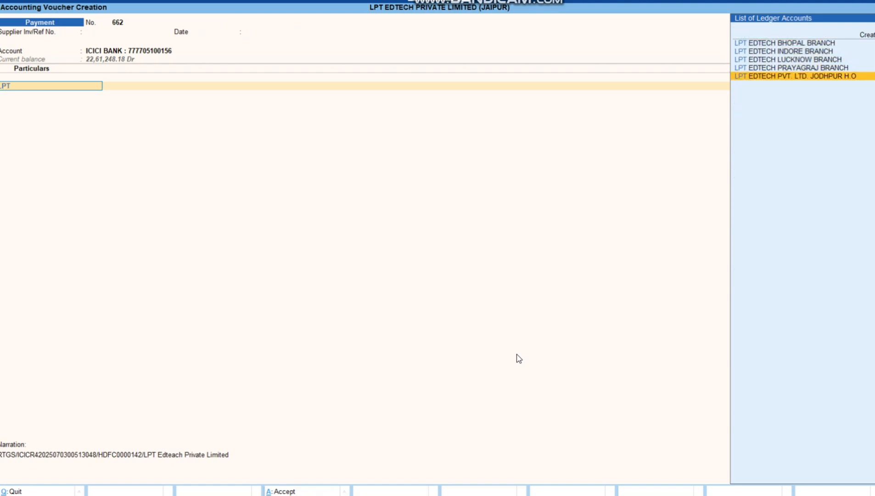
{"action": "key", "text": "Return"}
{"action": "key", "text": "ctrl+a"}
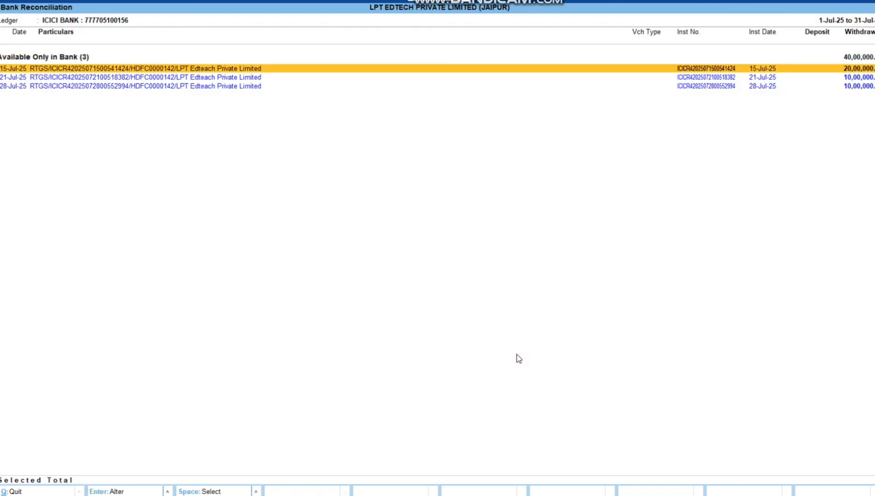
{"action": "key", "text": "space"}
{"action": "key", "text": "space"}
{"action": "key", "text": "space"}
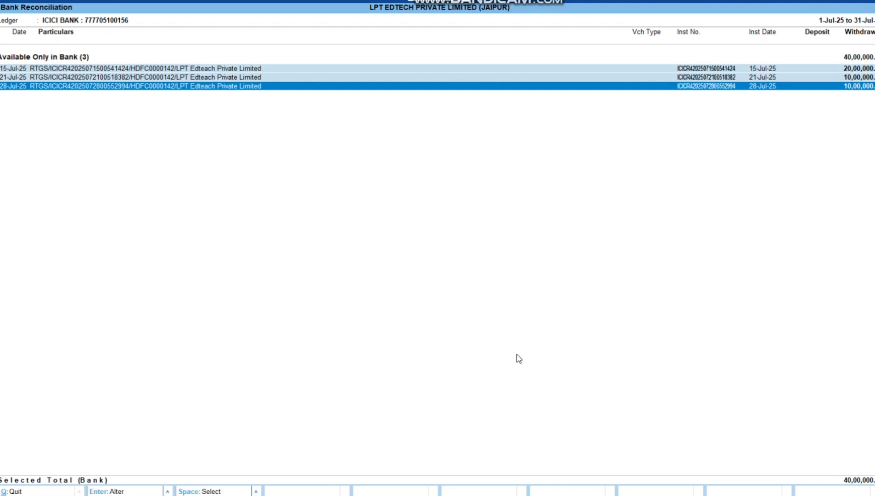
- In Multiple Voucher Creation for three withdrawals, set Common Ledger to LPT EDTECH PVT. LTD. JODHPUR H.O
{"action": "key", "text": "alt+c"}
{"action": "key", "text": "Return"}
{"action": "key", "text": "BackSpace"}
{"action": "key", "text": "BackSpace"}
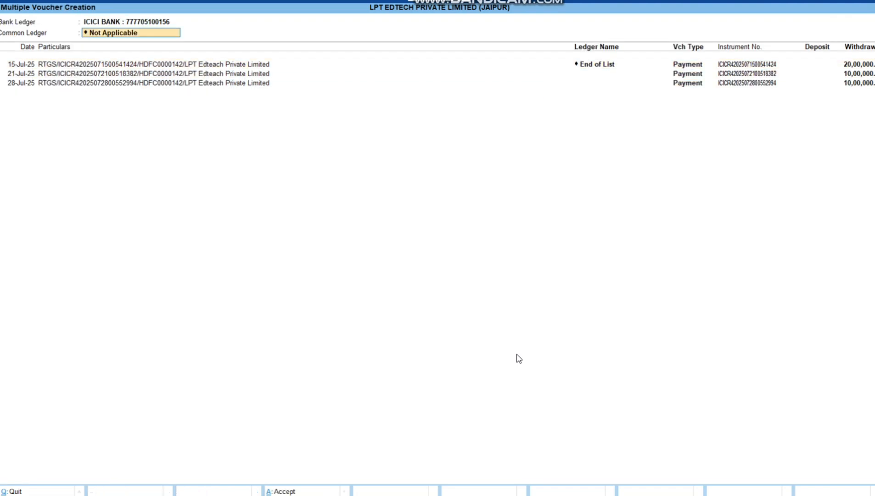
{"action": "type", "text": "LPT"}
{"action": "key", "text": "Down"}
{"action": "key", "text": "Down"}
{"action": "key", "text": "Down"}
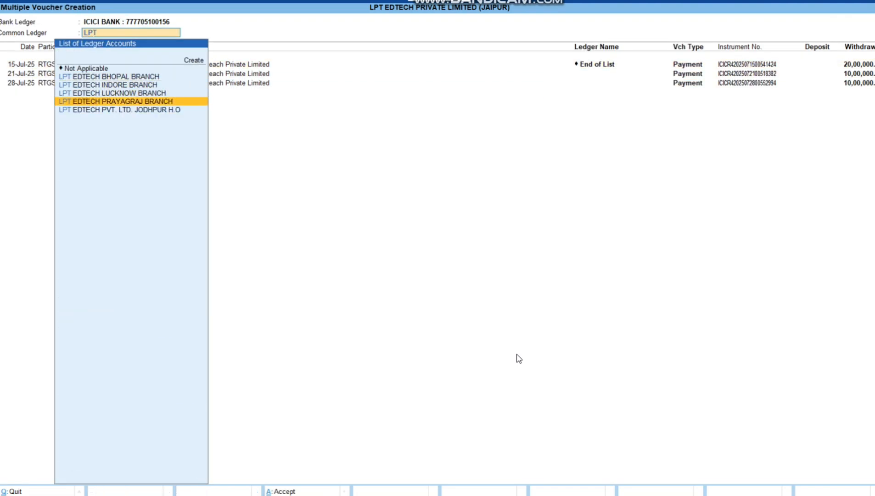
{"action": "key", "text": "Down"}
{"action": "key", "text": "Return"}
{"action": "key", "text": "Return"}
{"action": "key", "text": "Return"}
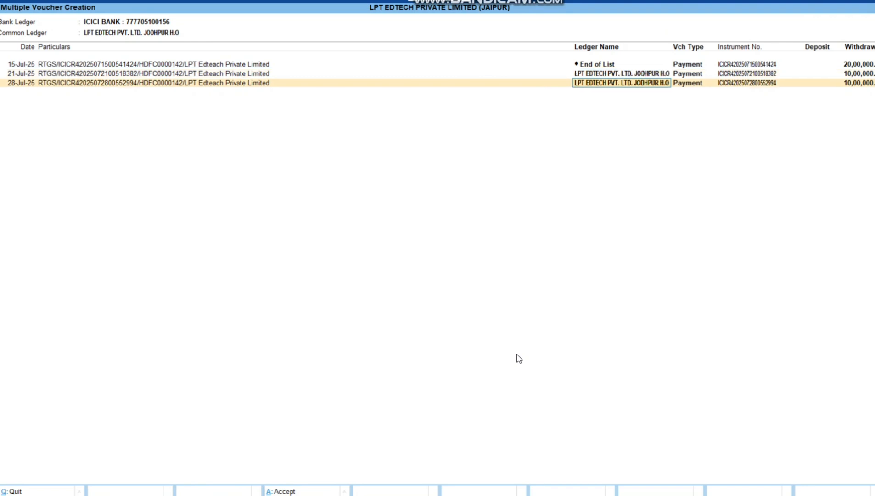
- Set the first row's ledger to JODHPUR H.O, accept, and Mark as Regular & Reconcile
{"action": "key", "text": "Up"}
{"action": "key", "text": "Up"}
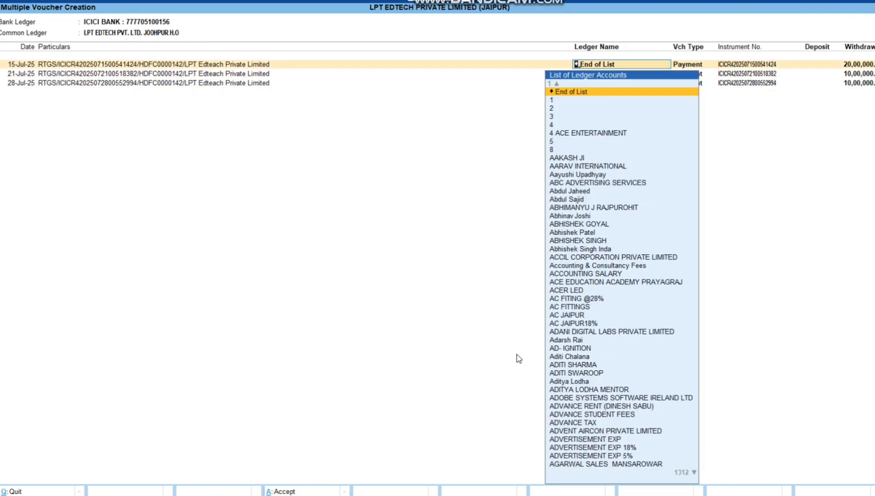
{"action": "type", "text": "LPT"}
{"action": "key", "text": "Down"}
{"action": "key", "text": "Down"}
{"action": "key", "text": "Down"}
{"action": "key", "text": "Down"}
{"action": "key", "text": "Down"}
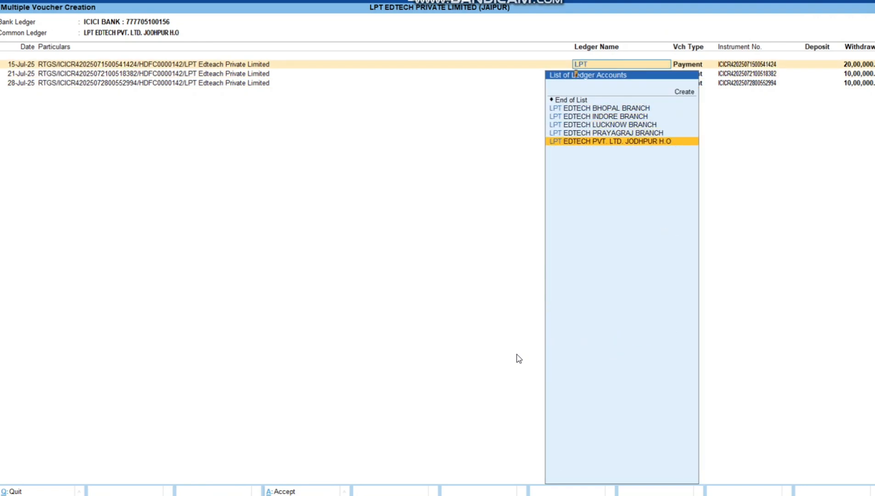
{"action": "key", "text": "Return"}
{"action": "key", "text": "Return"}
{"action": "key", "text": "Return"}
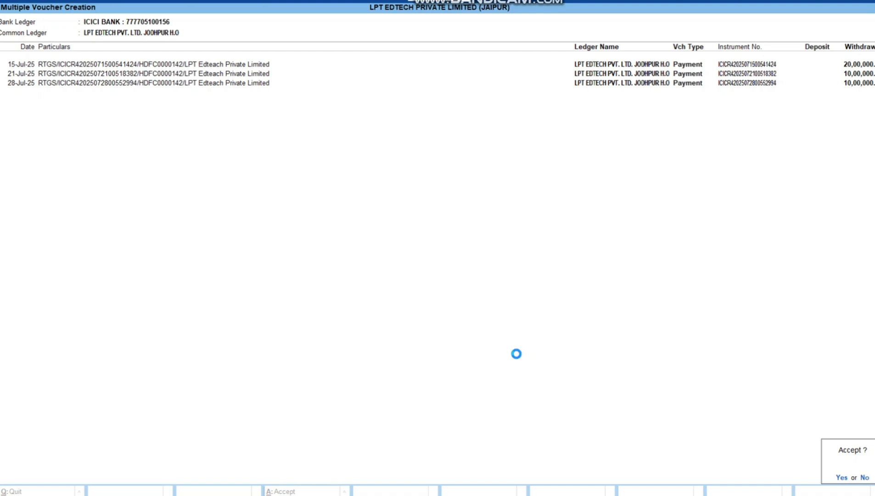
{"action": "key", "text": "r"}
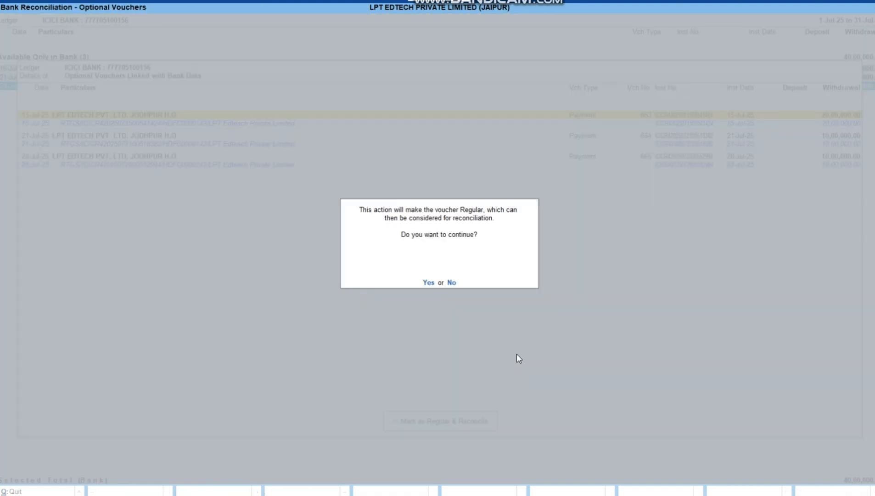
{"action": "left_click", "coordinate": [428, 283]}
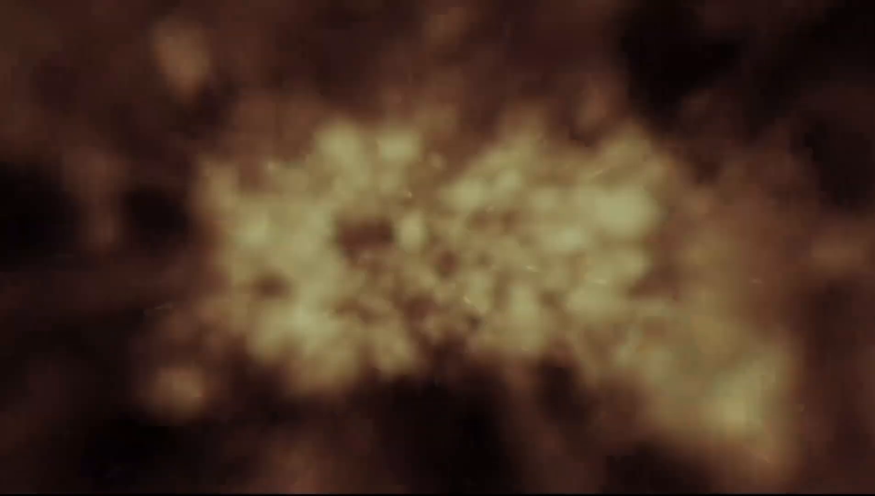